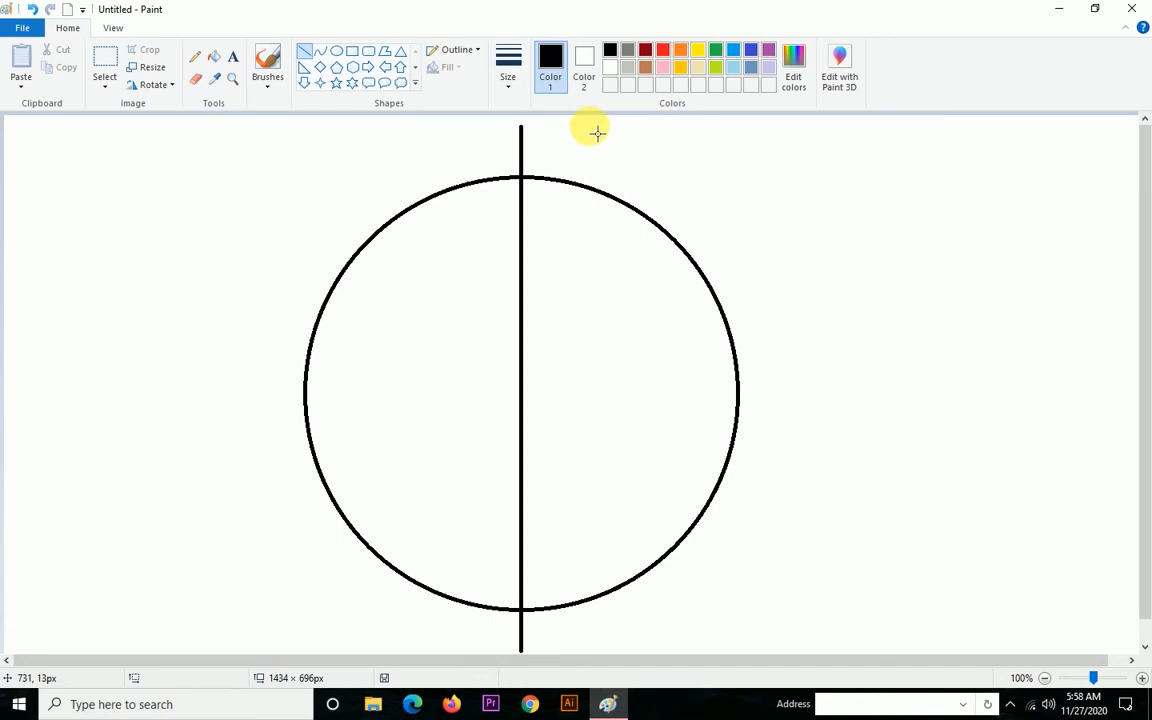
Draw three roughly evenly spaced vertical black lines, each about 650 px long, across the right half of the circle
drag(597, 133, 549, 654)
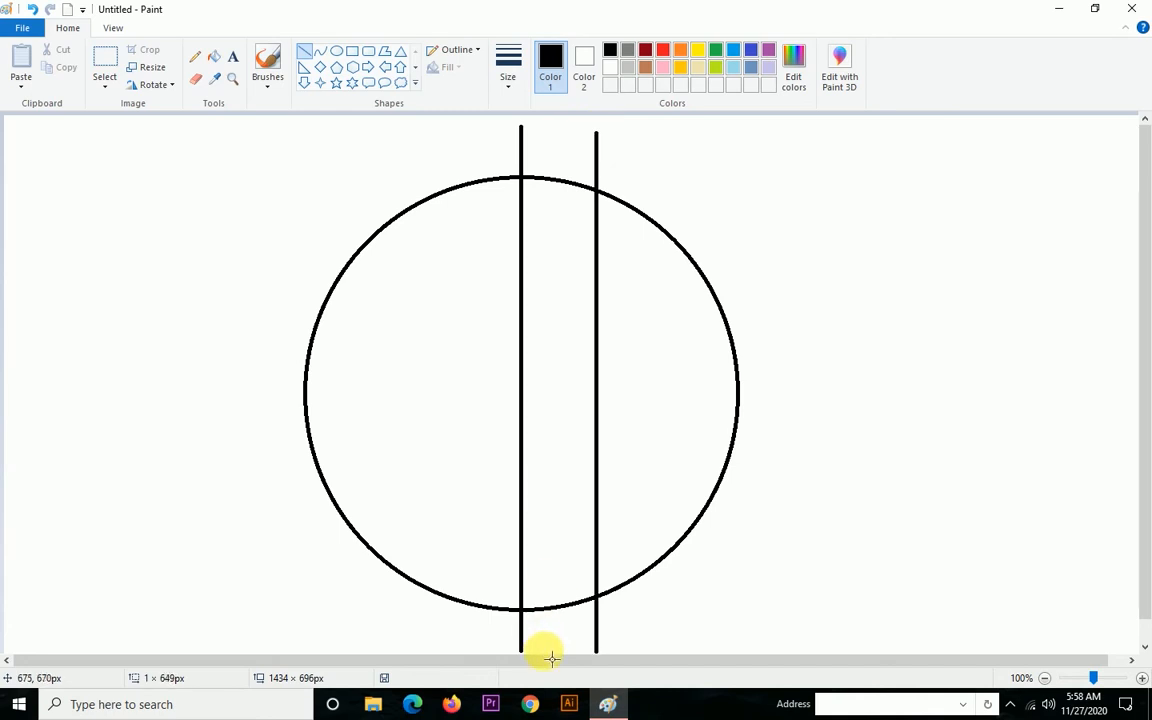
mouse_move(634, 130)
mouse_down()
mouse_move(635, 406)
mouse_move(659, 630)
mouse_up()
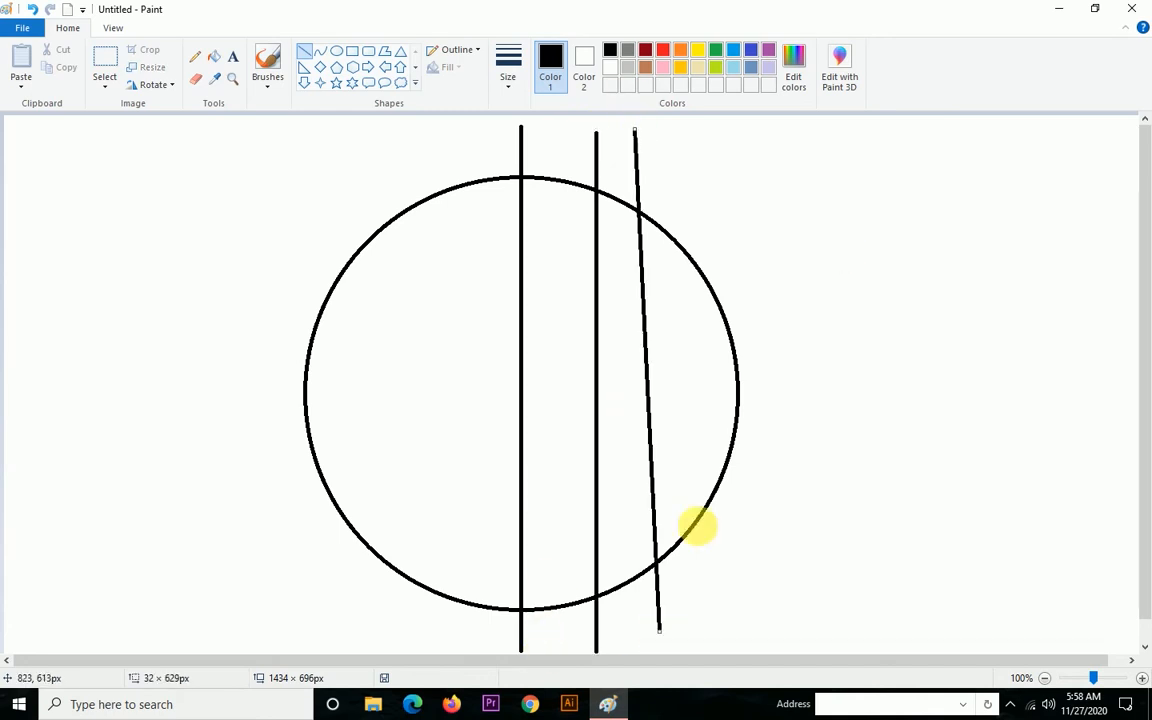
key(ctrl+z)
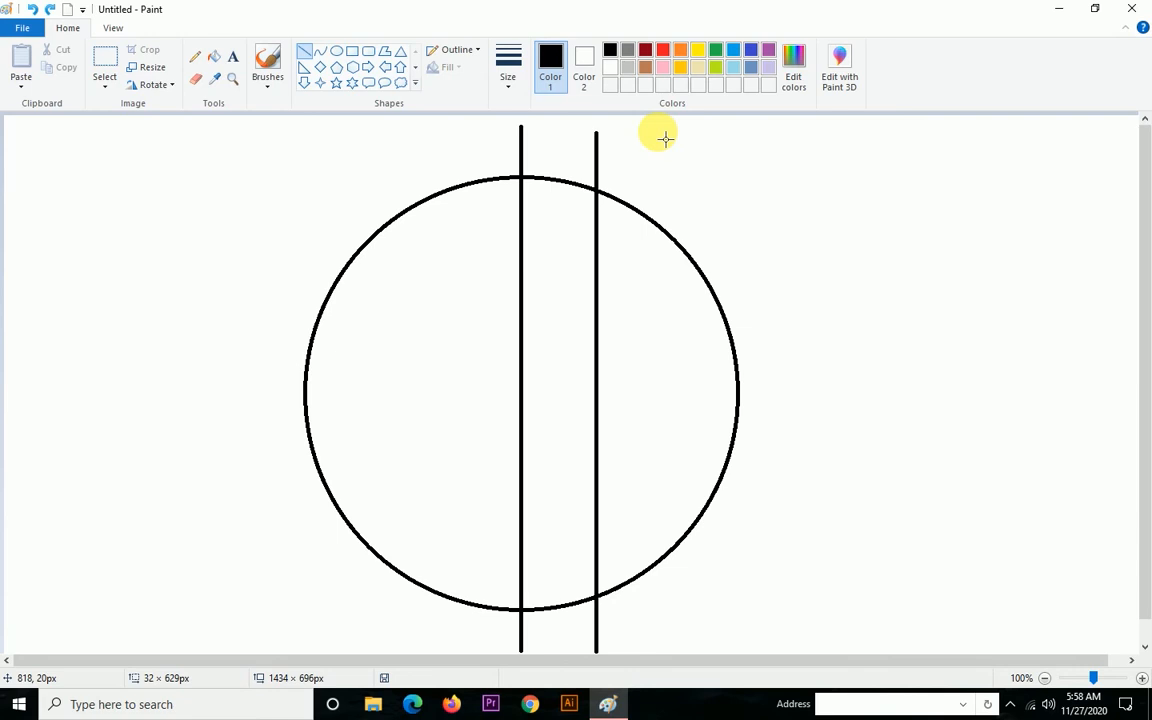
drag(657, 131, 610, 655)
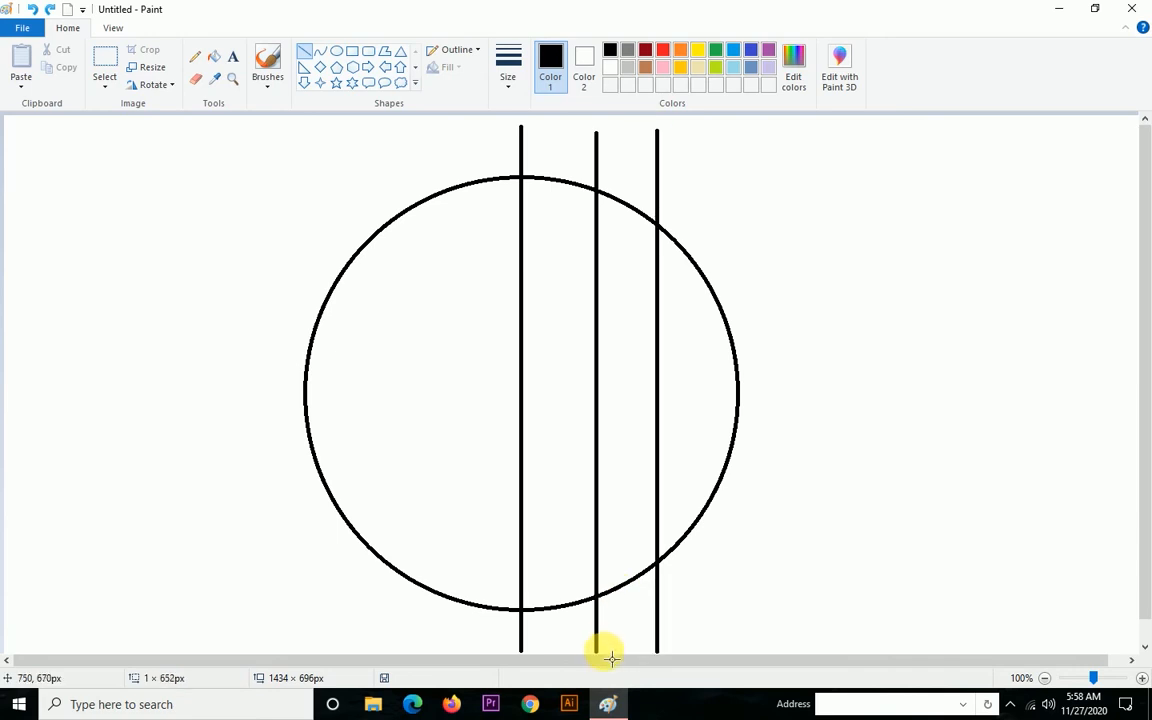
click(881, 381)
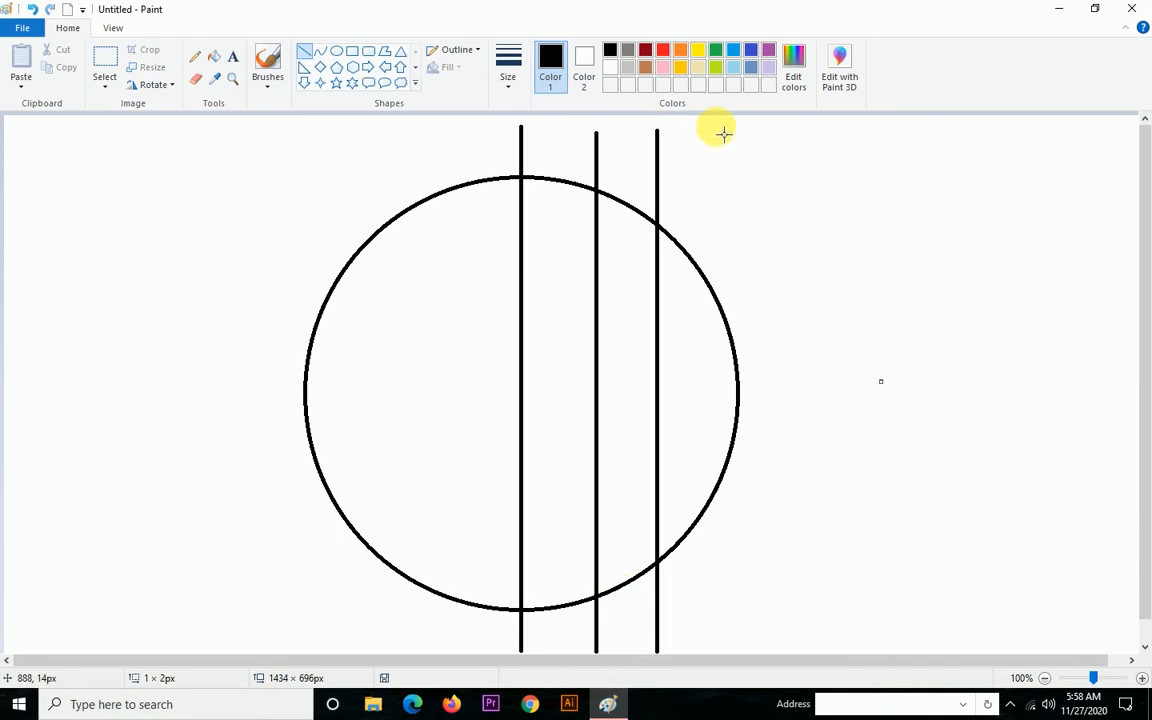
drag(724, 133, 697, 657)
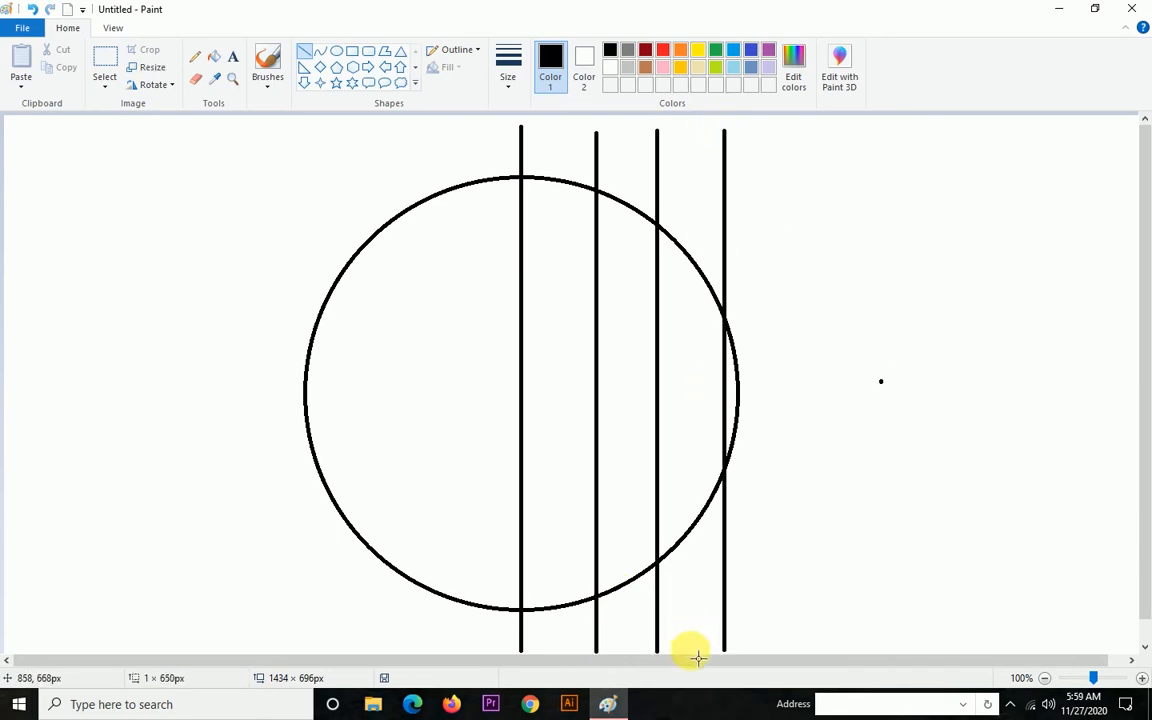
Draw four roughly evenly spaced vertical lines, each about 650 px long, to the left of the centre line, the last one outside the circle
drag(456, 126, 450, 652)
drag(458, 330, 455, 335)
click(394, 151)
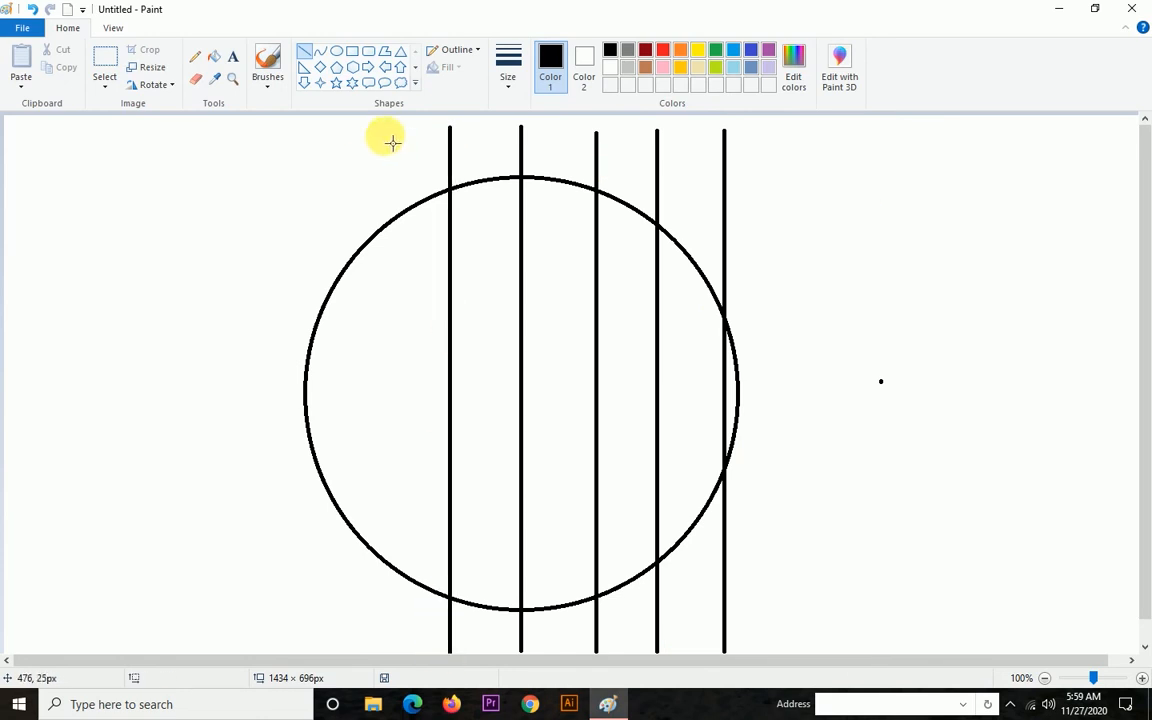
drag(384, 133, 360, 660)
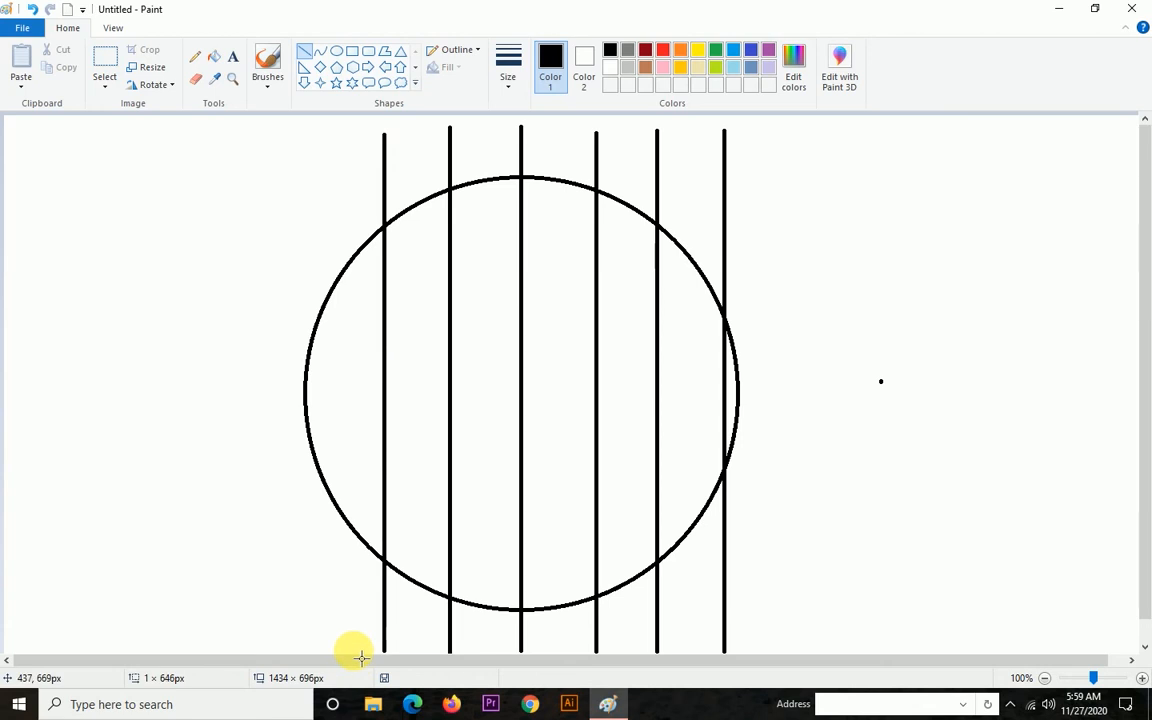
drag(310, 134, 287, 647)
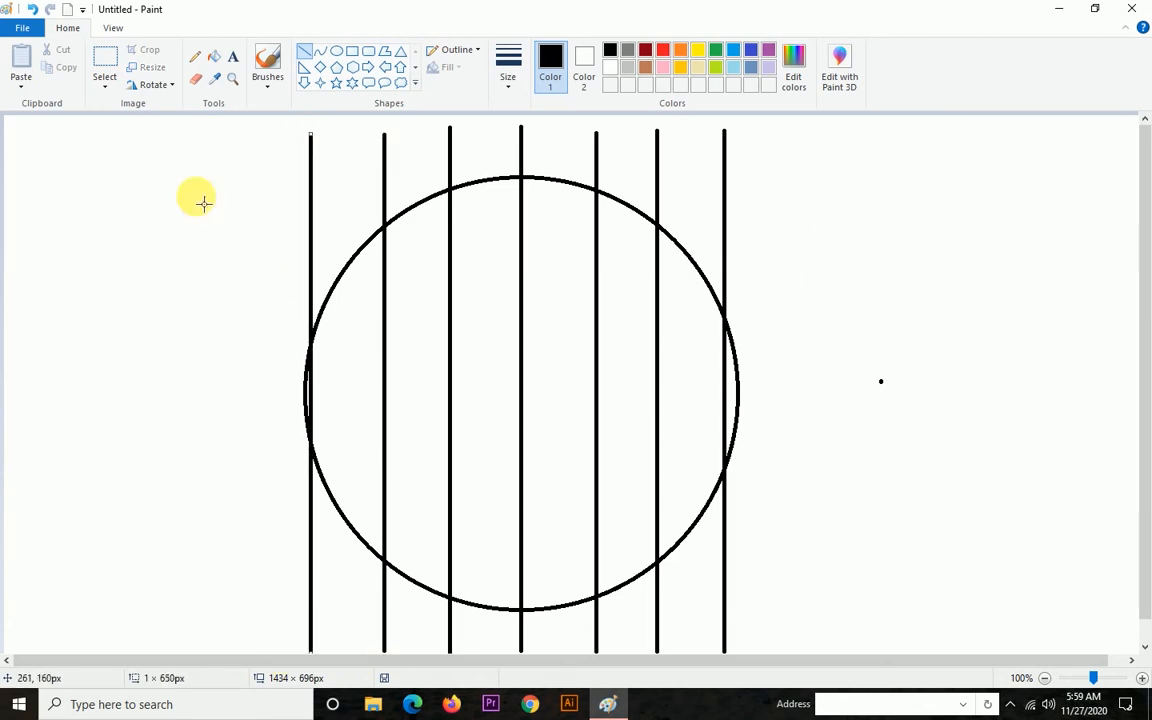
drag(244, 131, 217, 656)
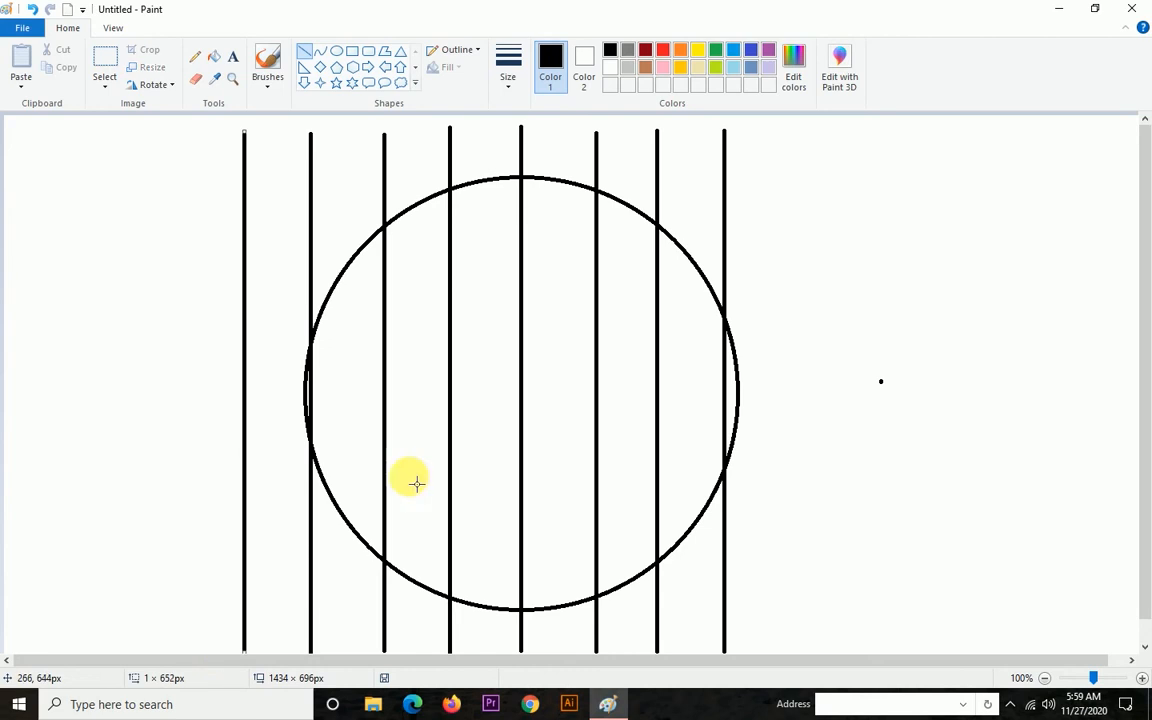
Draw a vertical line outside the circle's right side and a horizontal line about 800 px long just above the circle
drag(789, 134, 694, 655)
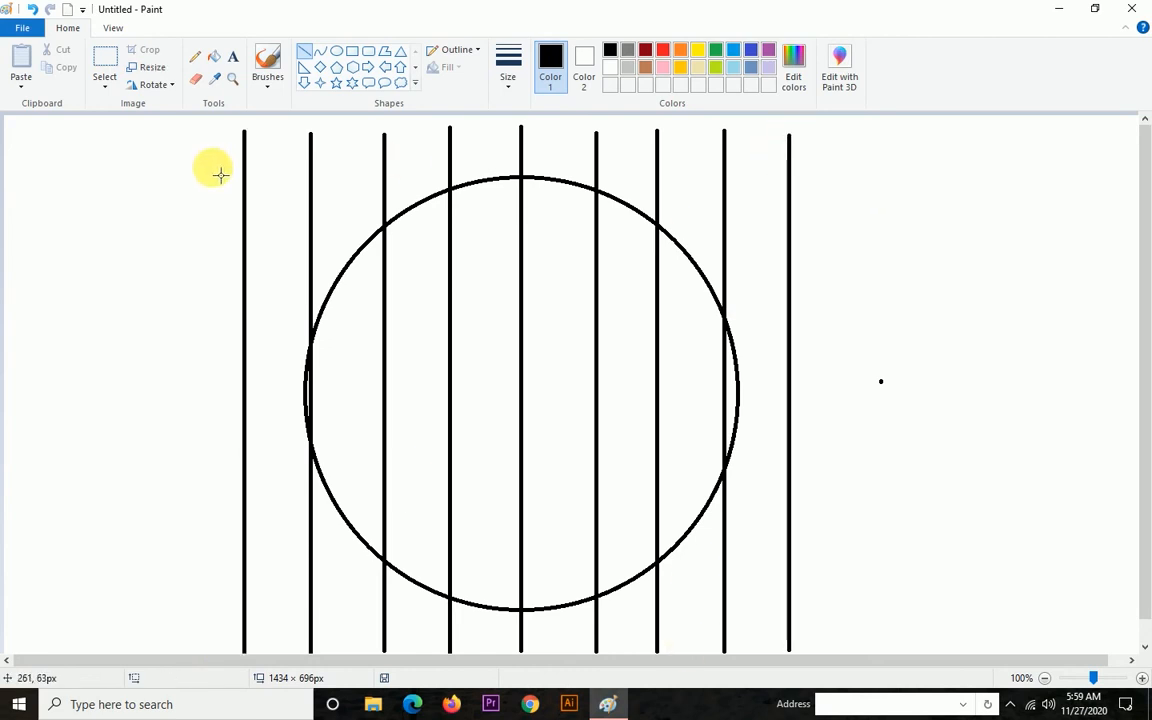
mouse_move(216, 170)
mouse_down()
mouse_move(877, 244)
mouse_move(856, 200)
mouse_up()
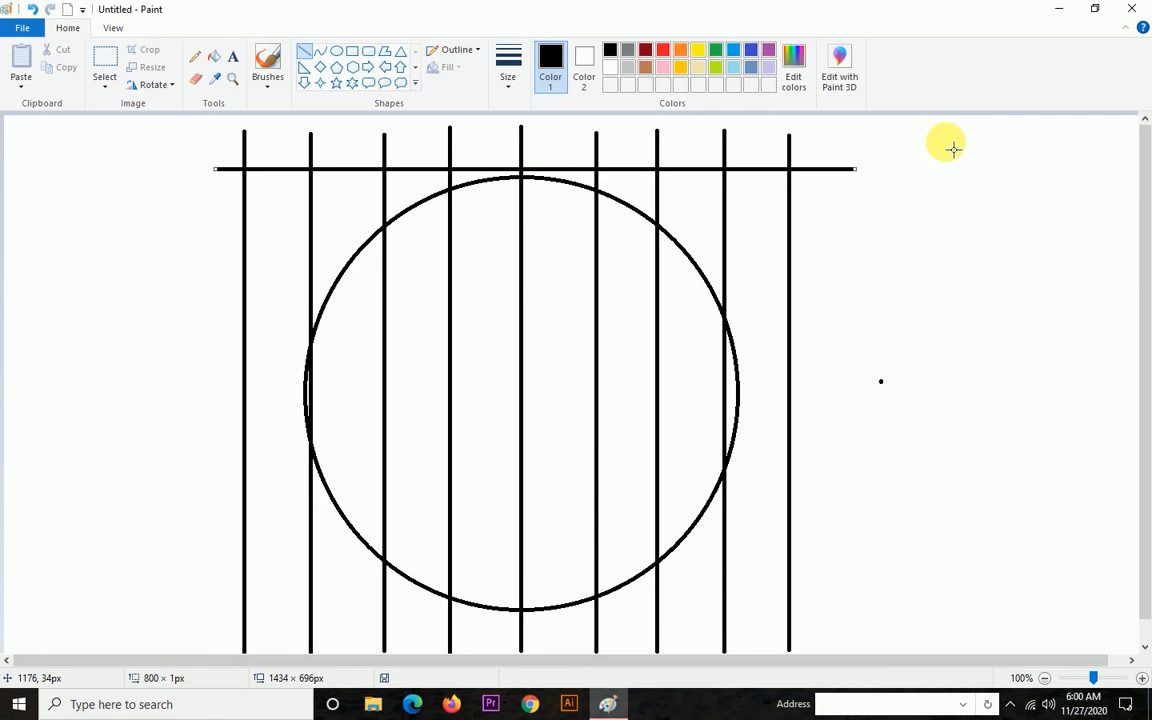
Cover the parts of the six off-centre vertical lines inside the circle with white lines, leaving the centre line intact
click(509, 72)
click(537, 203)
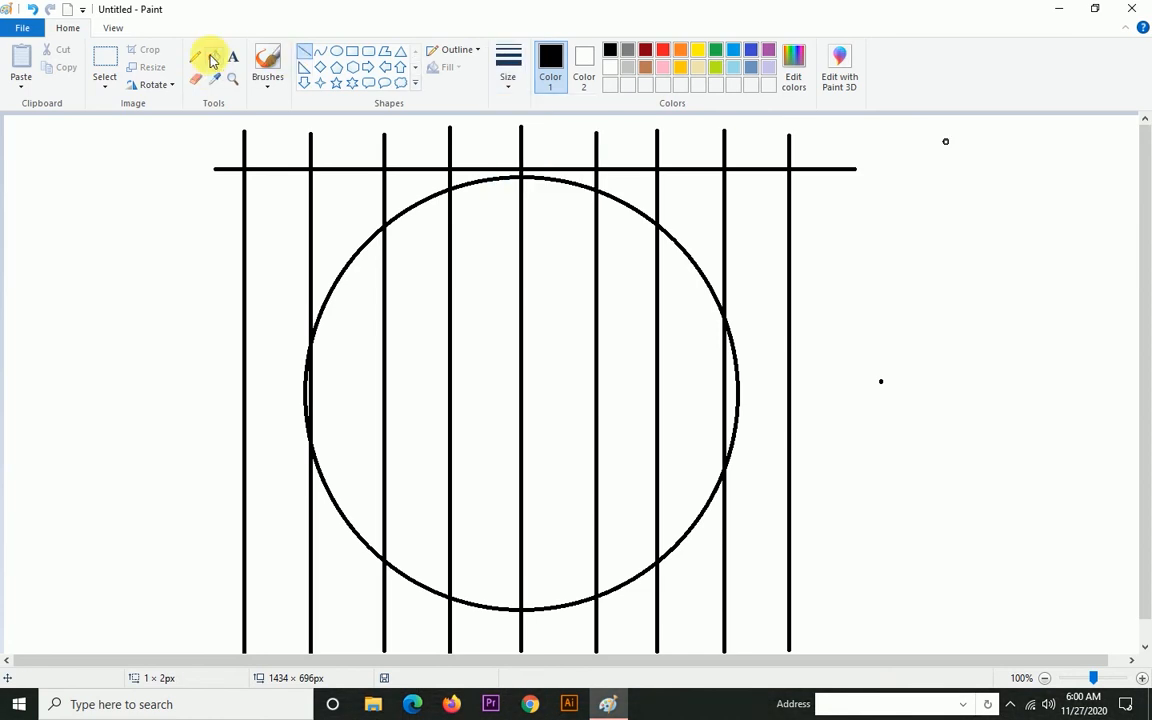
click(610, 67)
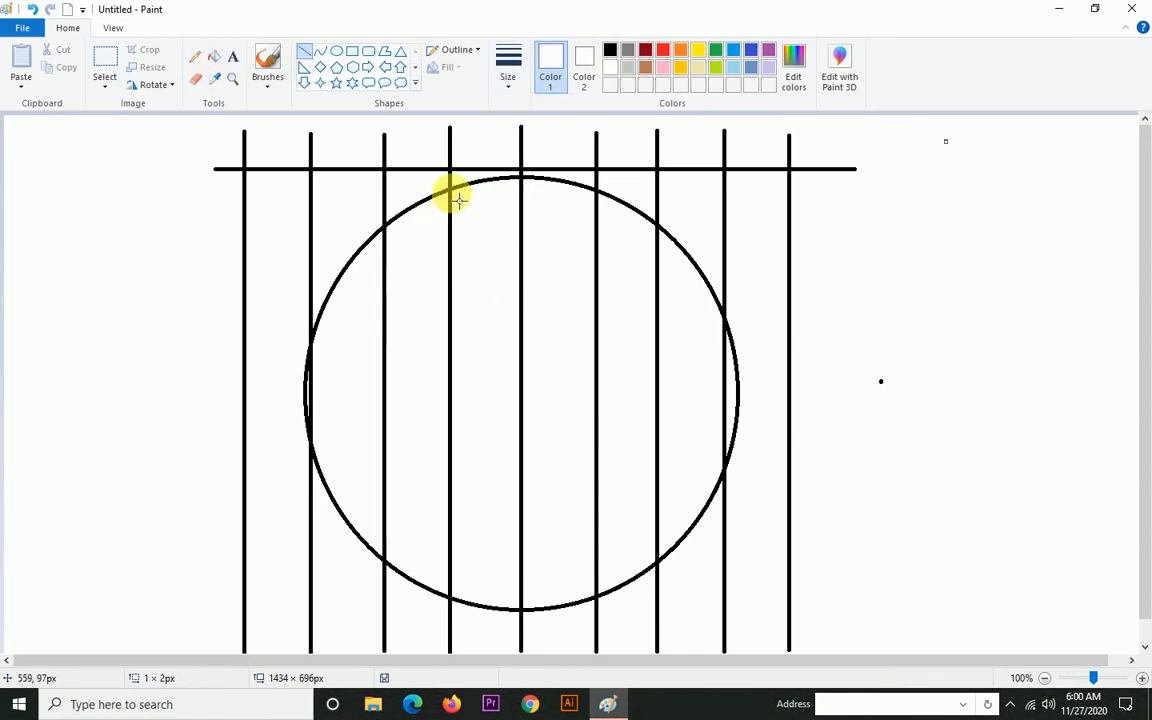
drag(451, 188, 432, 597)
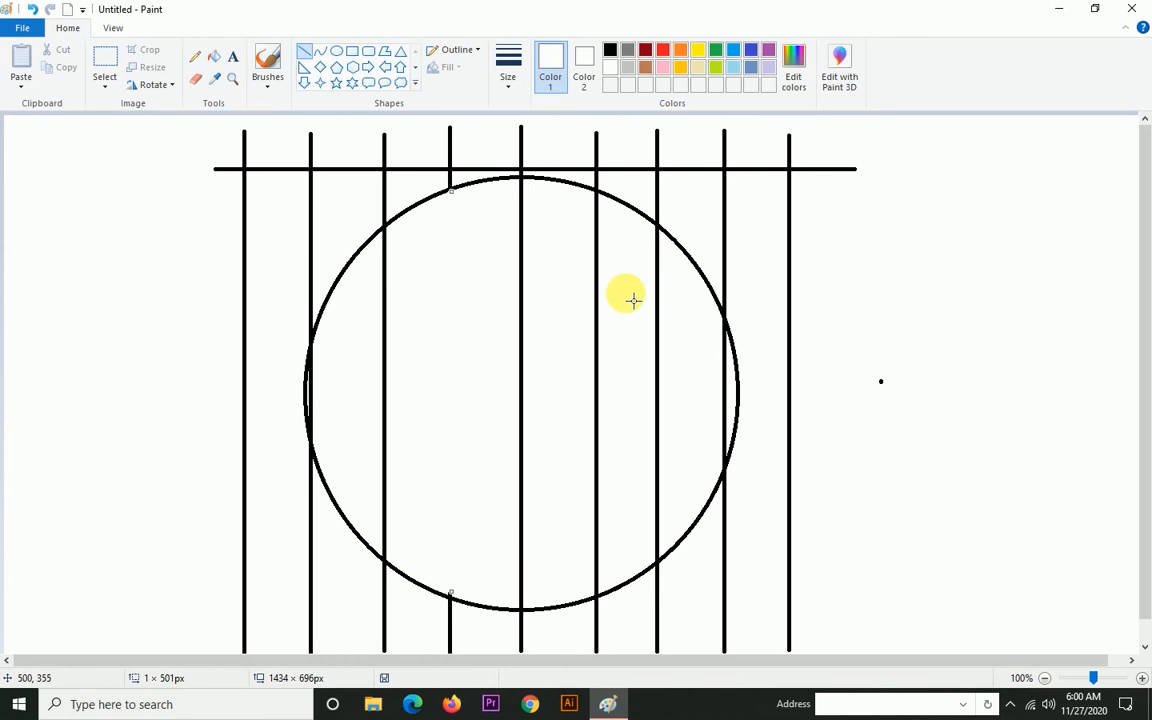
drag(601, 200, 601, 592)
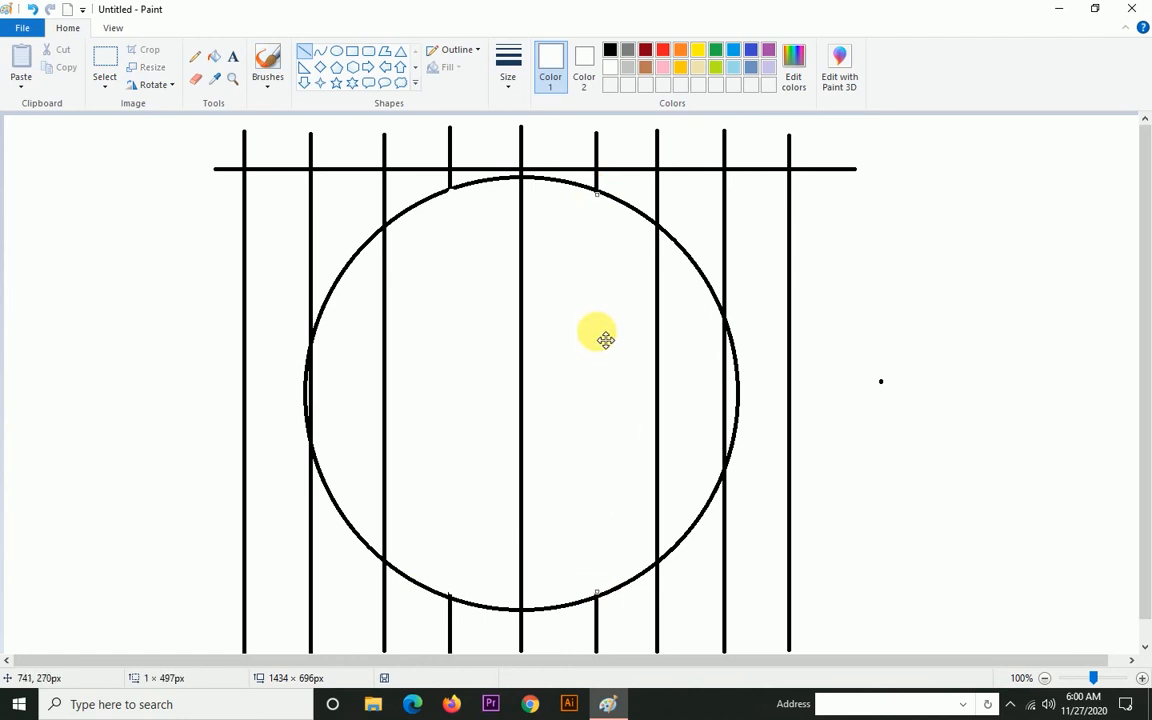
click(910, 244)
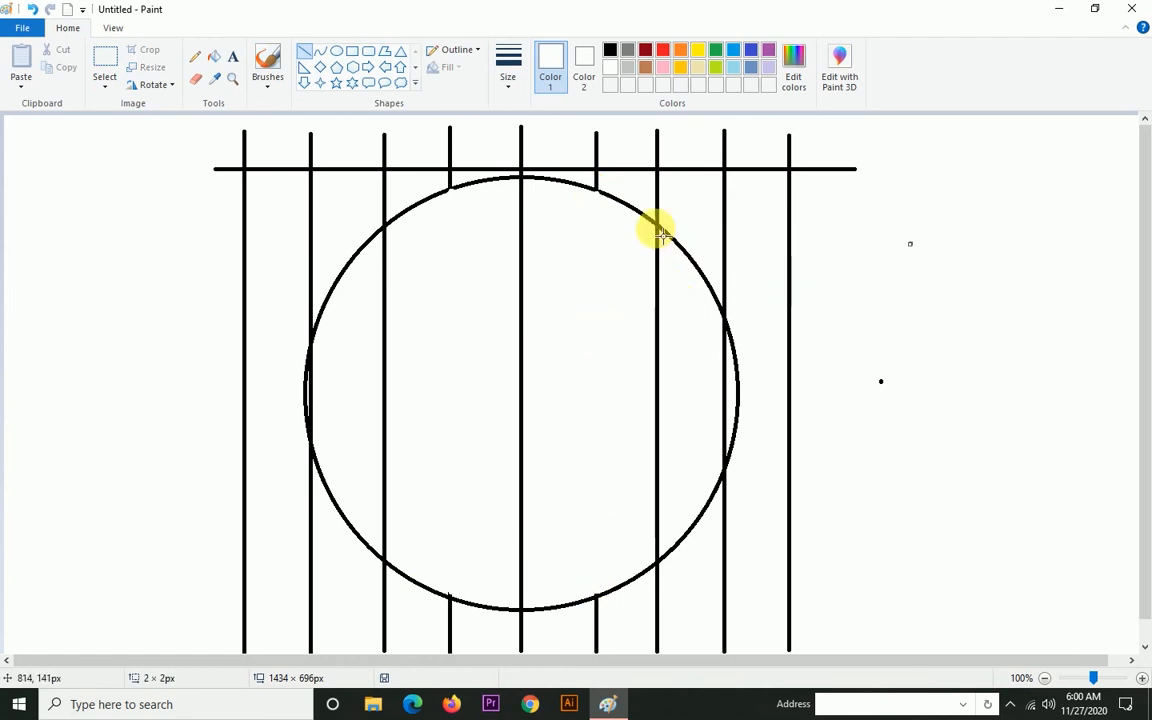
drag(662, 235, 630, 553)
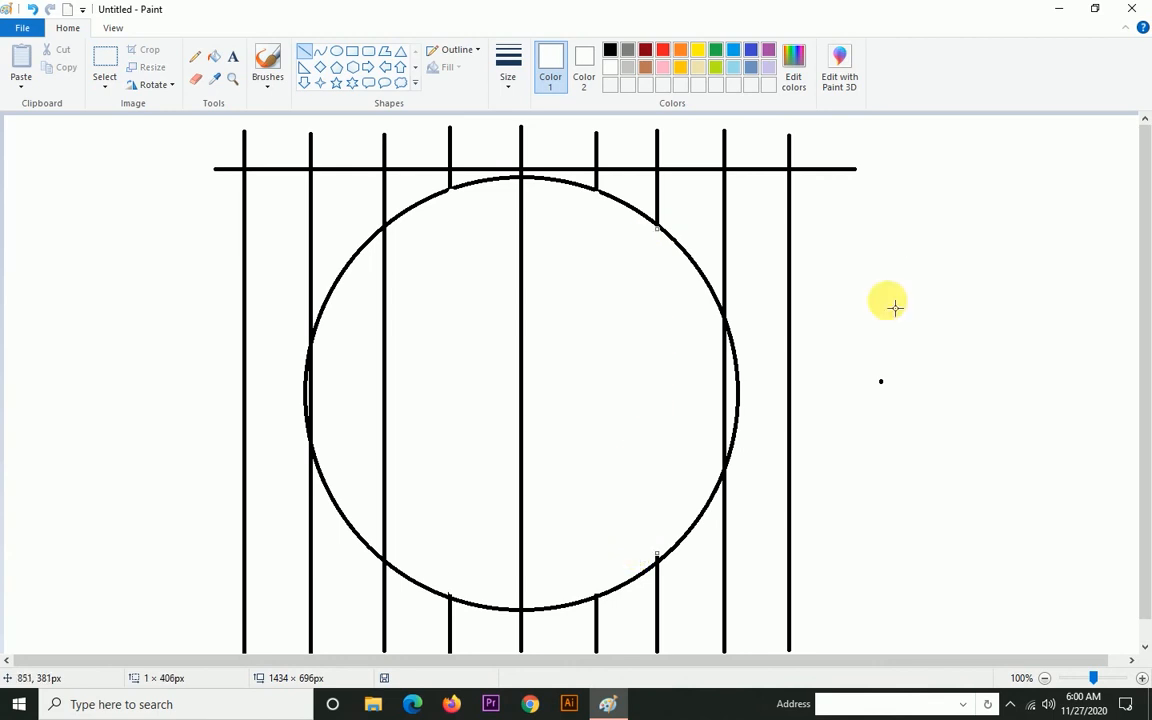
drag(728, 330, 728, 463)
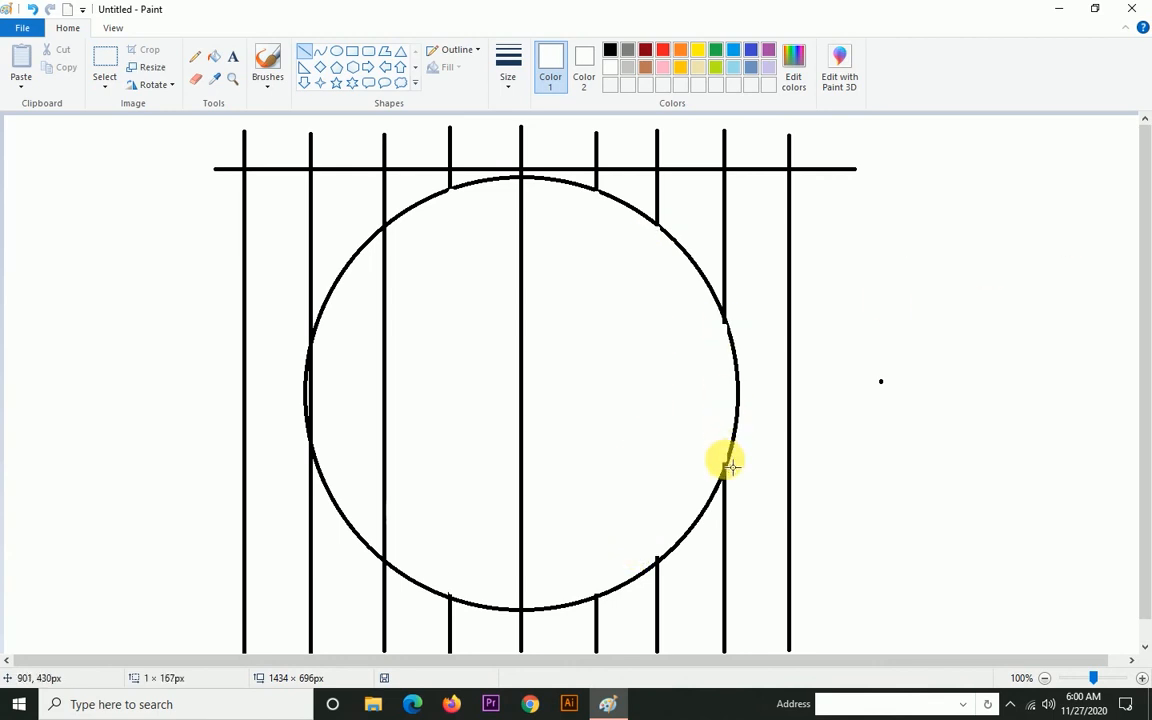
drag(391, 236, 342, 553)
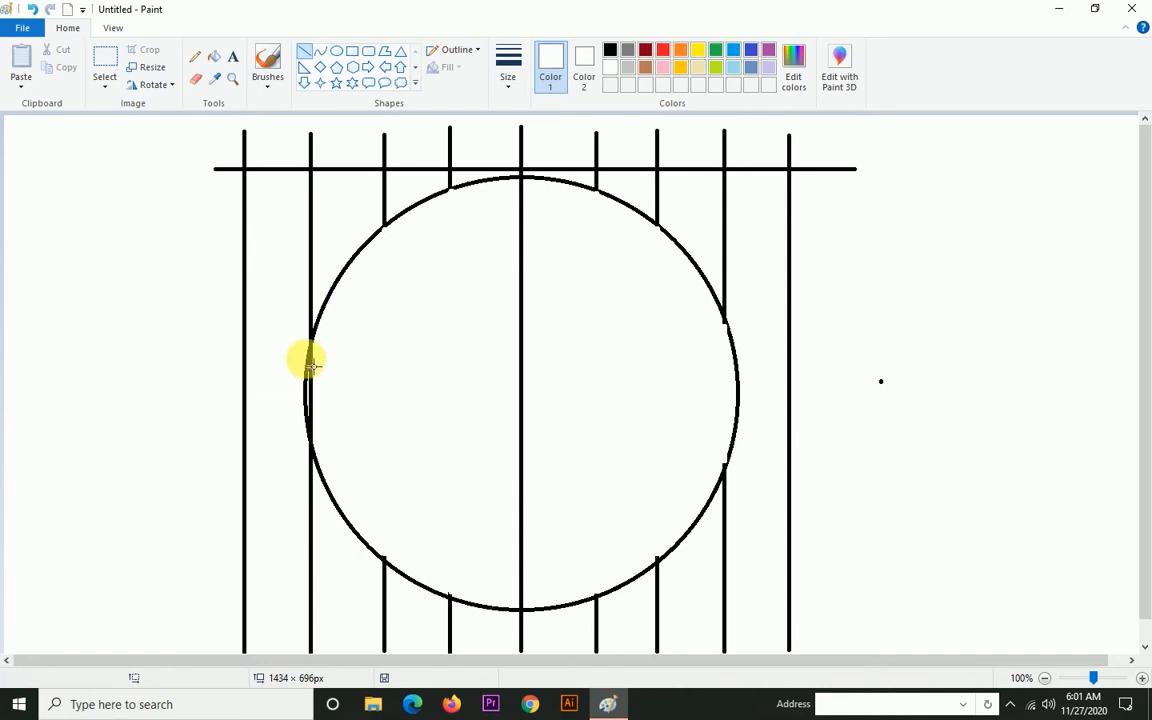
drag(311, 361, 310, 418)
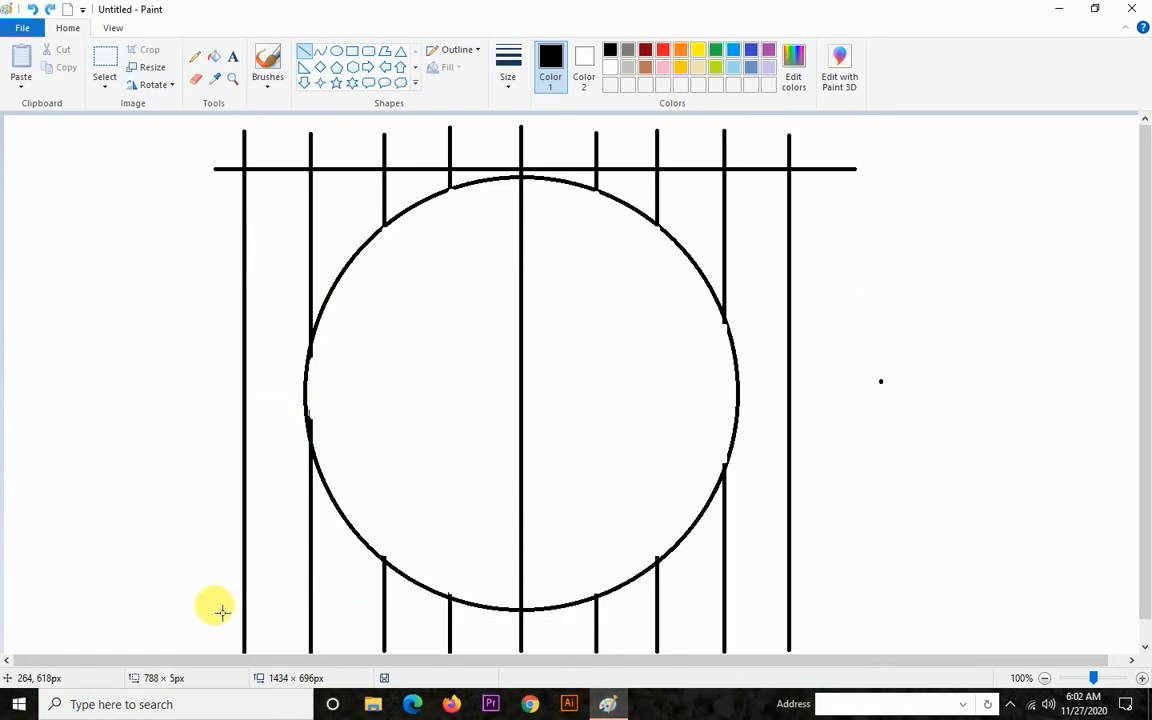
Draw a black horizontal line about 807 px long across the vertical lines and shift it down to just below the circle
drag(216, 606, 820, 604)
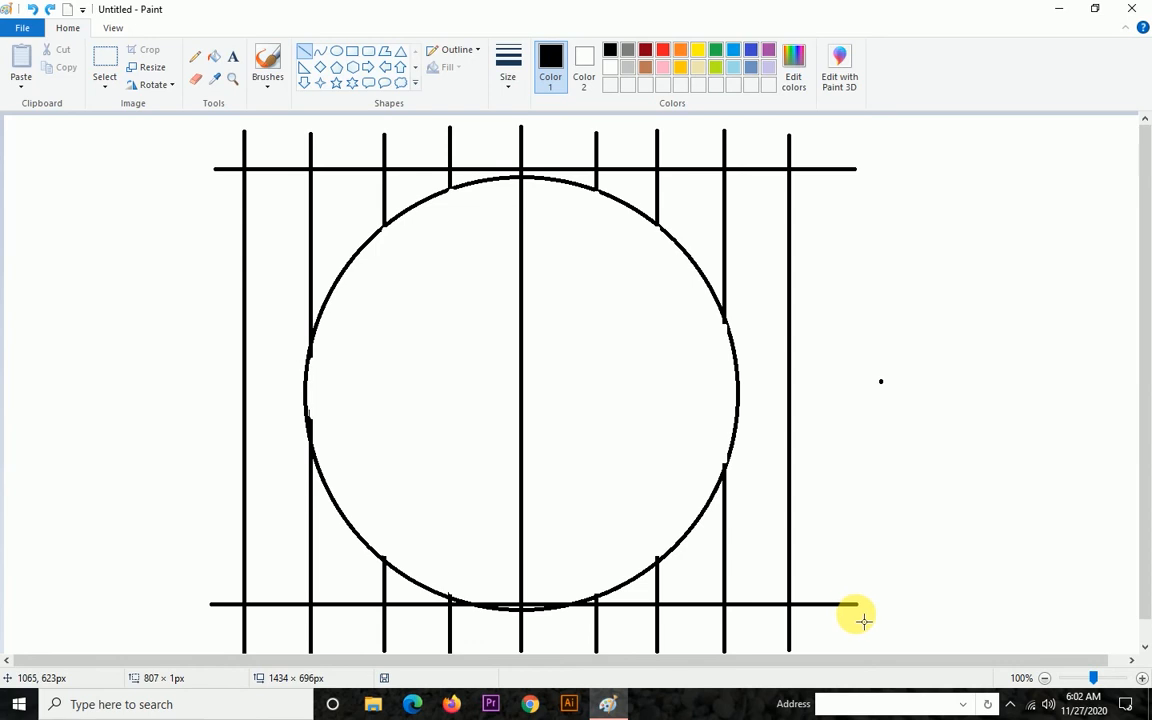
drag(586, 610, 584, 623)
click(1062, 273)
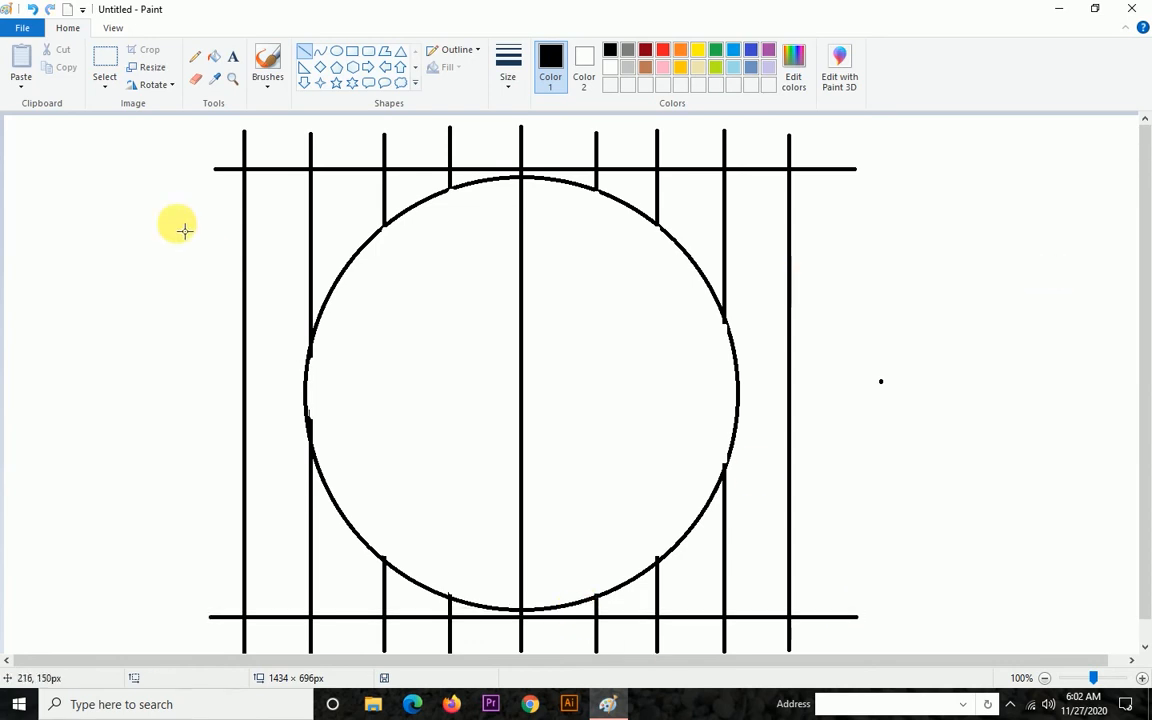
Draw two pairs of horizontal lines beside the circle's upper half, running from its outline past the outermost vertical lines on both sides
mouse_move(210, 231)
mouse_down()
mouse_move(328, 242)
mouse_move(377, 274)
mouse_up()
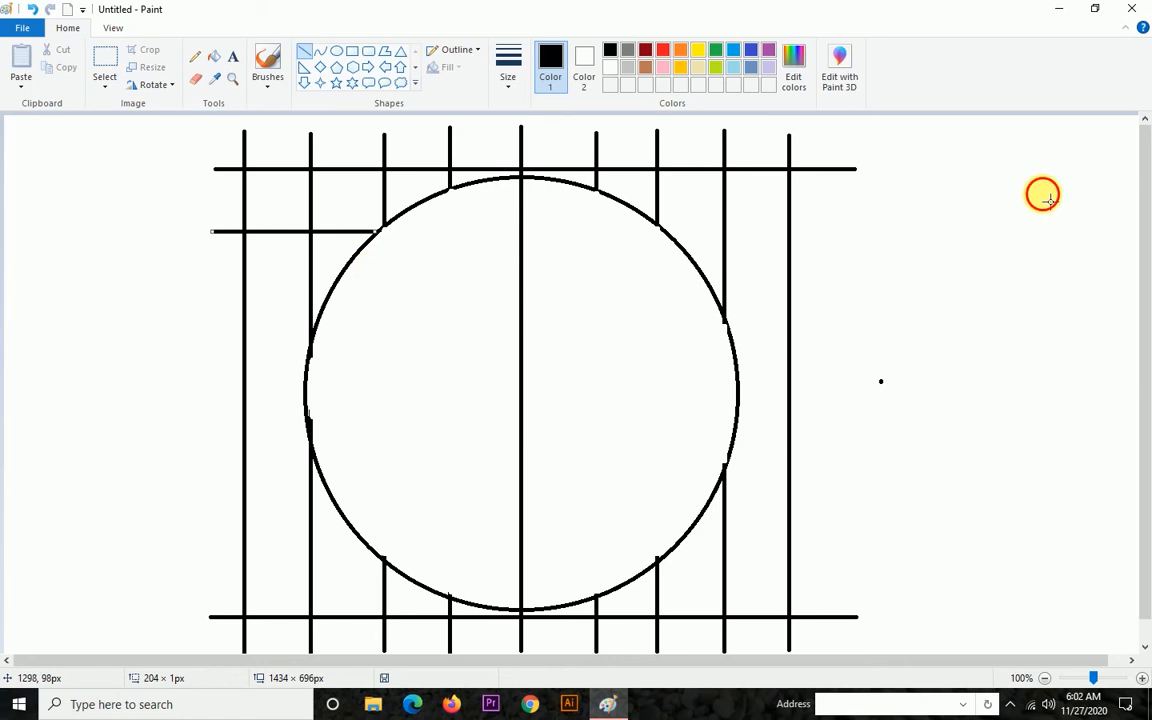
click(1041, 193)
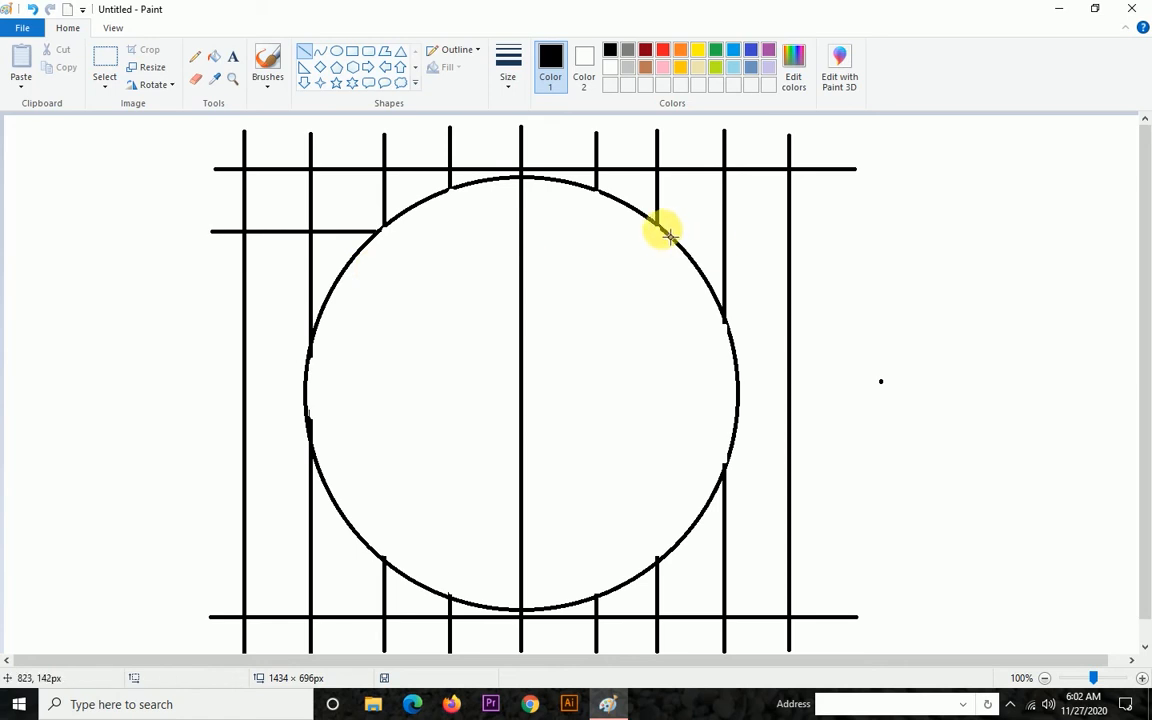
drag(662, 231, 864, 250)
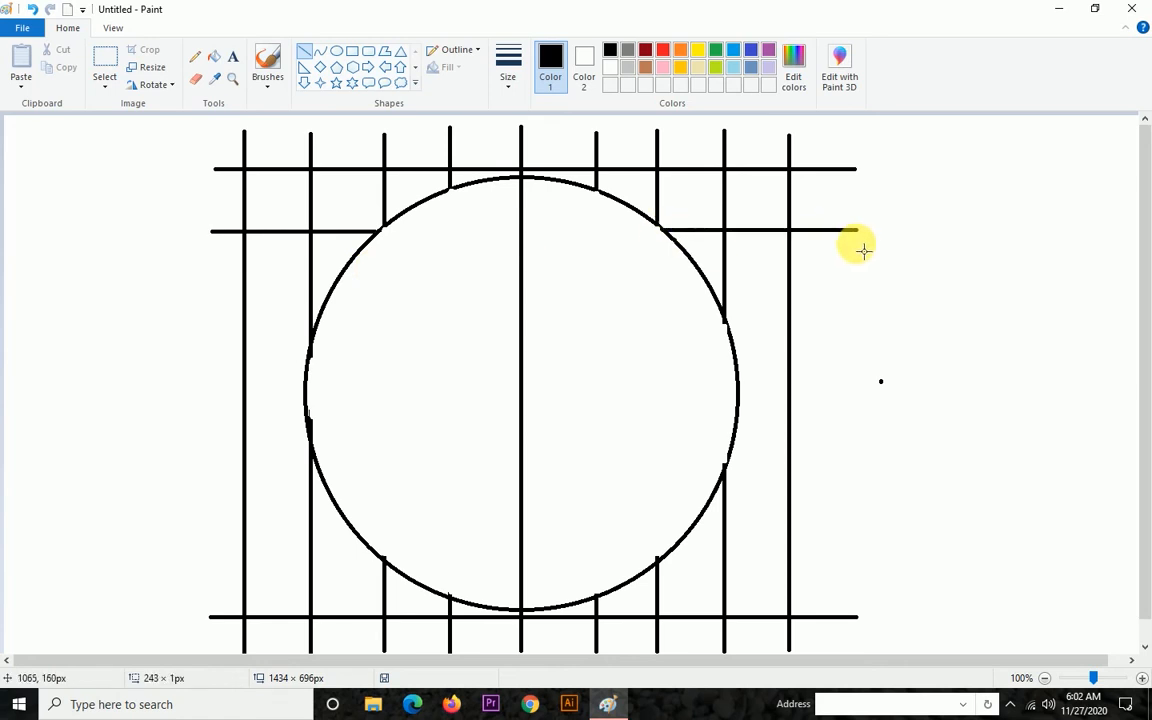
click(951, 180)
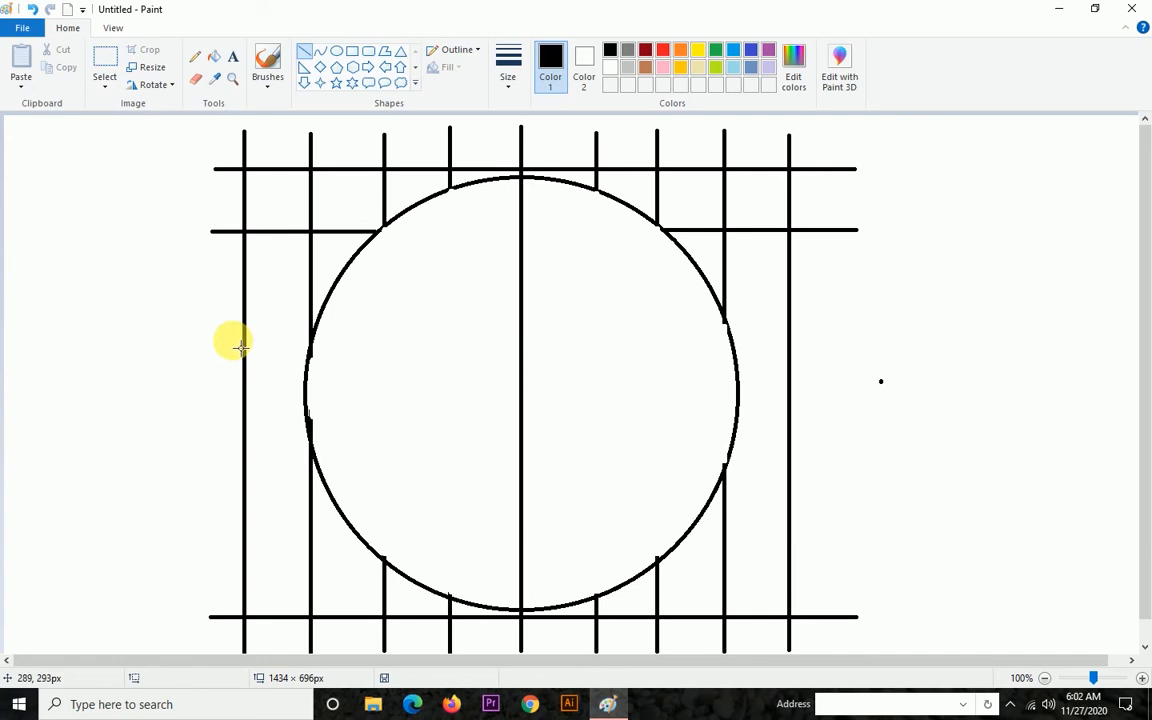
mouse_move(208, 289)
mouse_down()
mouse_move(296, 309)
mouse_move(335, 334)
mouse_up()
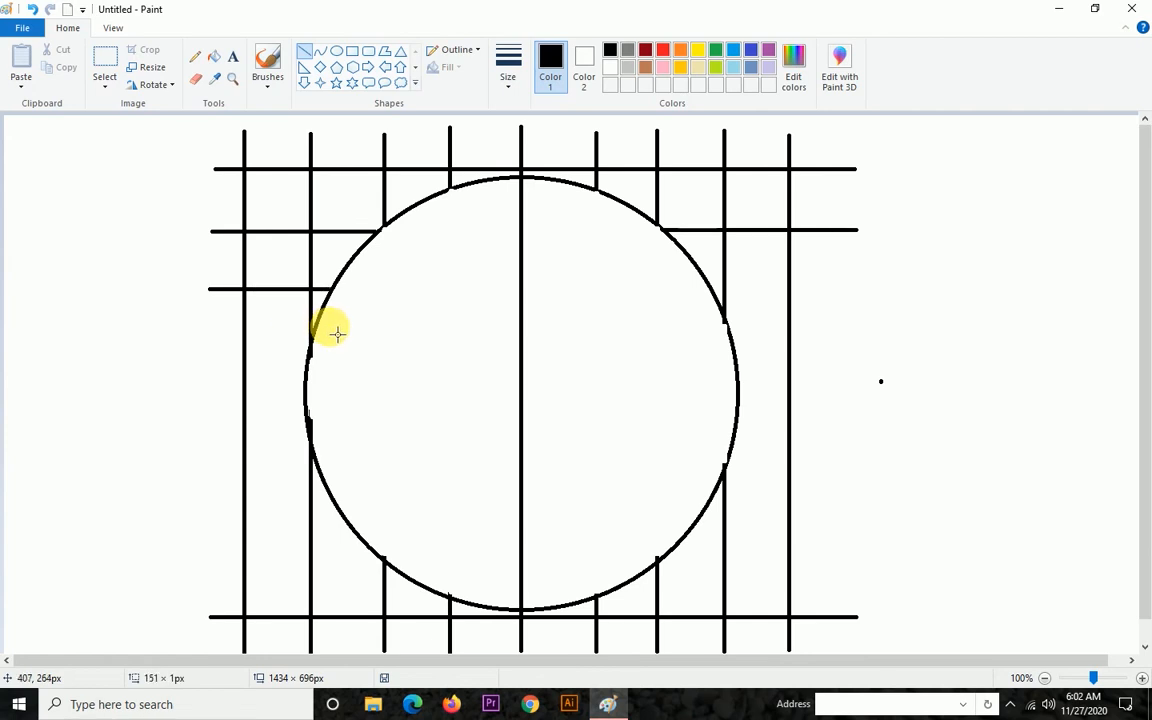
click(1121, 324)
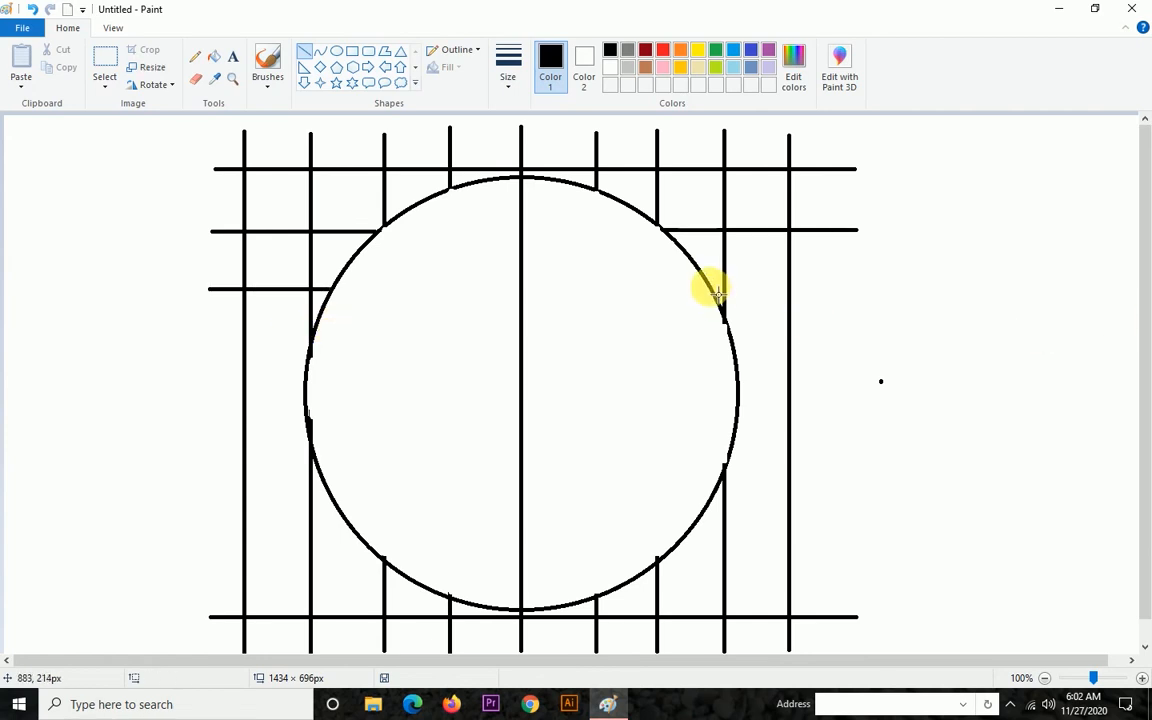
drag(716, 290, 861, 286)
click(970, 241)
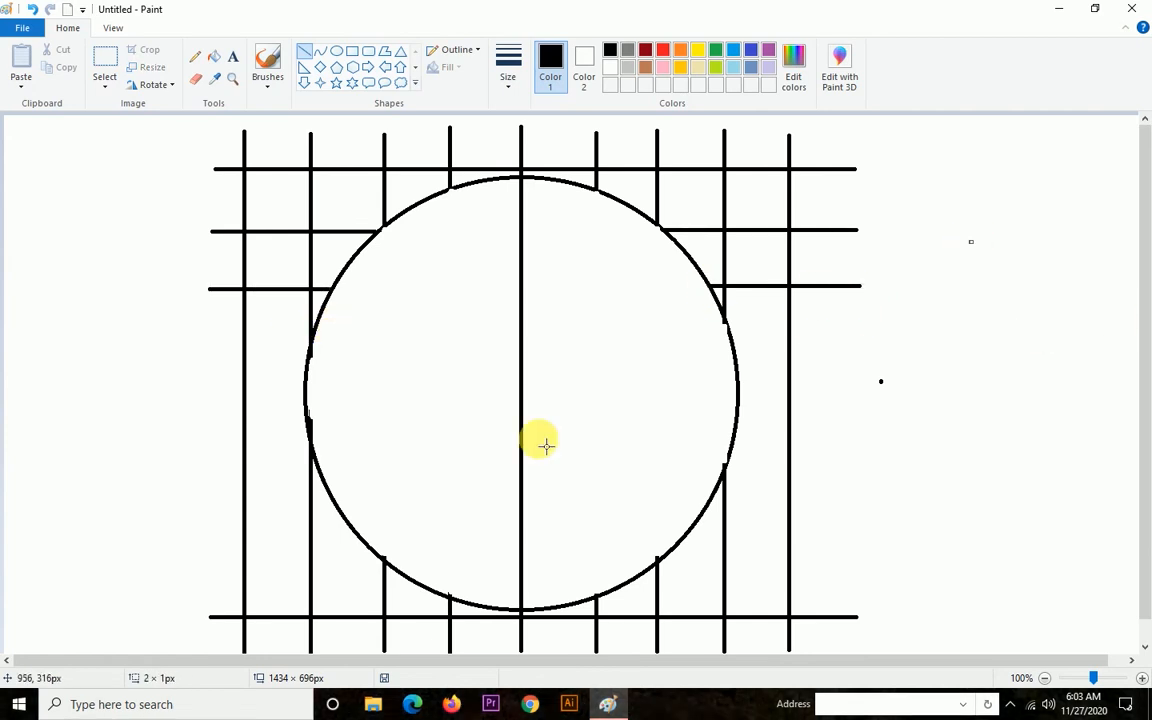
Draw two more pairs of horizontal lines around the circle's mid-height, ending at its outline on the left and right sides
drag(206, 356, 305, 356)
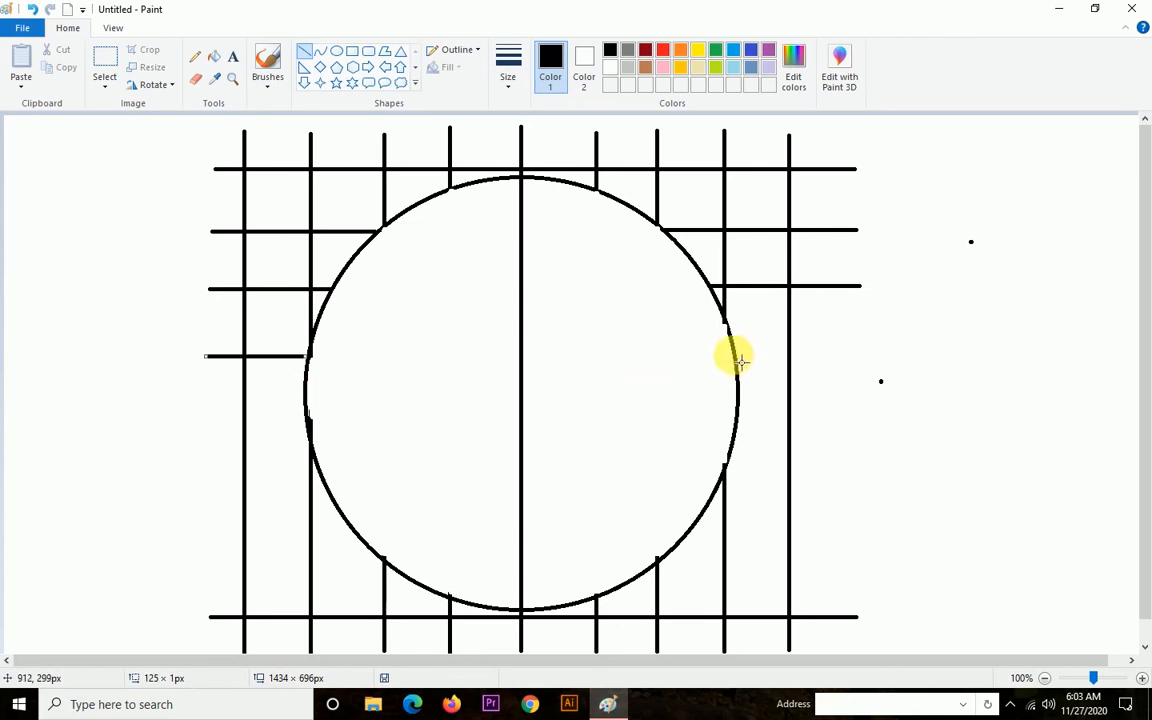
drag(740, 362, 876, 377)
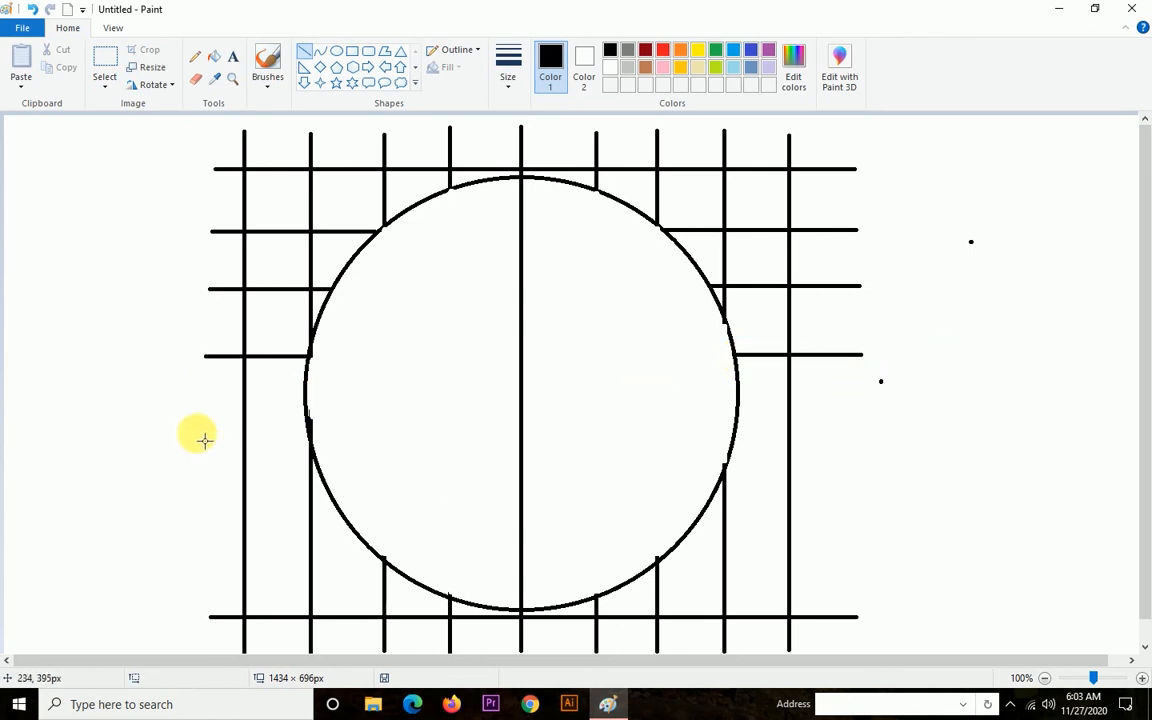
mouse_move(204, 420)
mouse_down()
mouse_move(265, 440)
mouse_move(303, 441)
mouse_move(310, 430)
mouse_move(268, 420)
mouse_move(294, 457)
mouse_move(312, 452)
mouse_up()
key(ctrl+z)
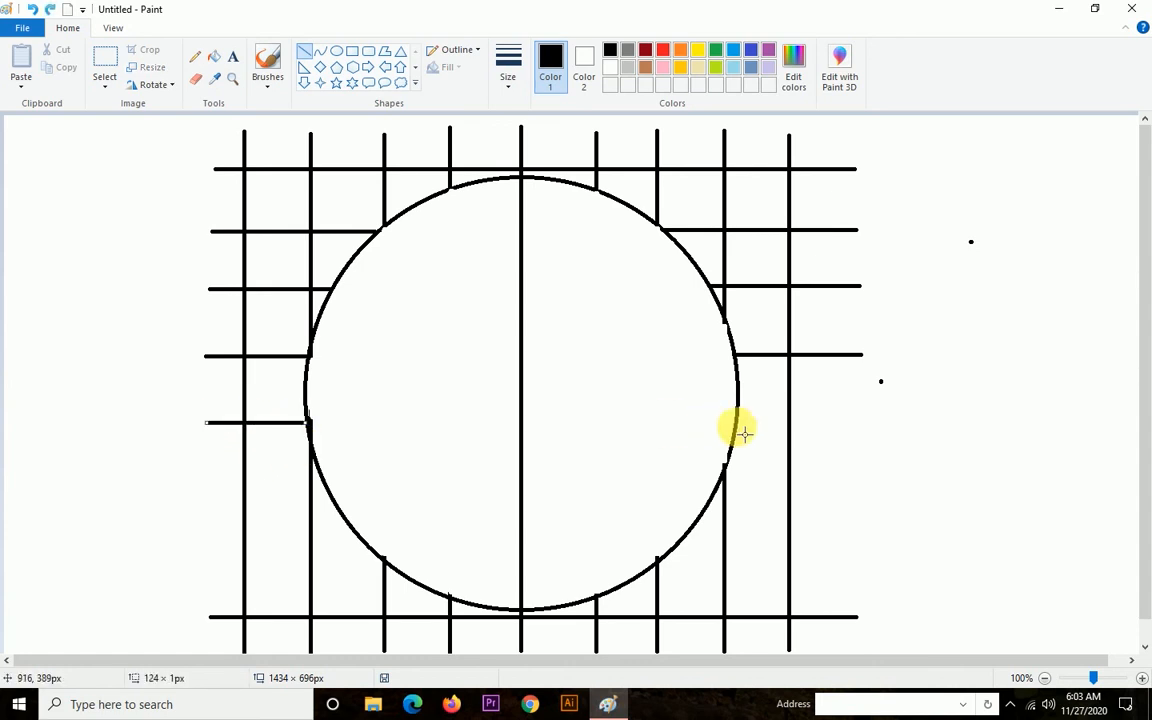
drag(739, 421, 869, 440)
click(951, 397)
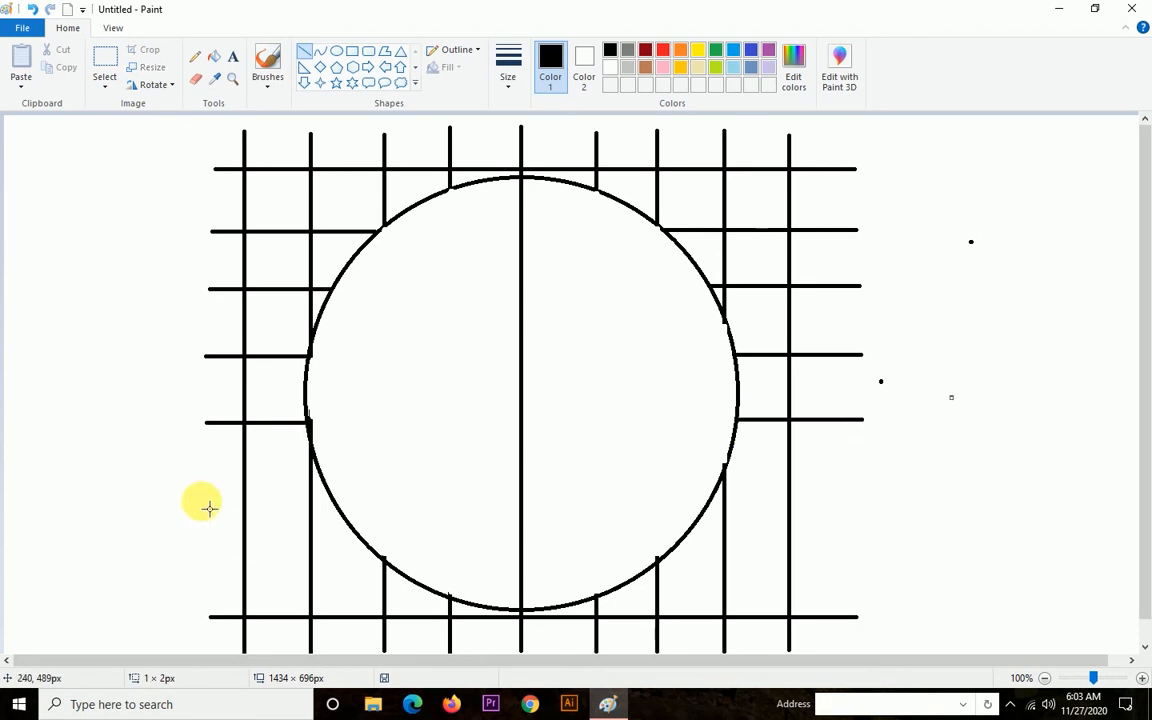
Draw two horizontal lines beside the lower half of the circle, running from beyond the leftmost vertical line to its outline
drag(201, 487, 324, 508)
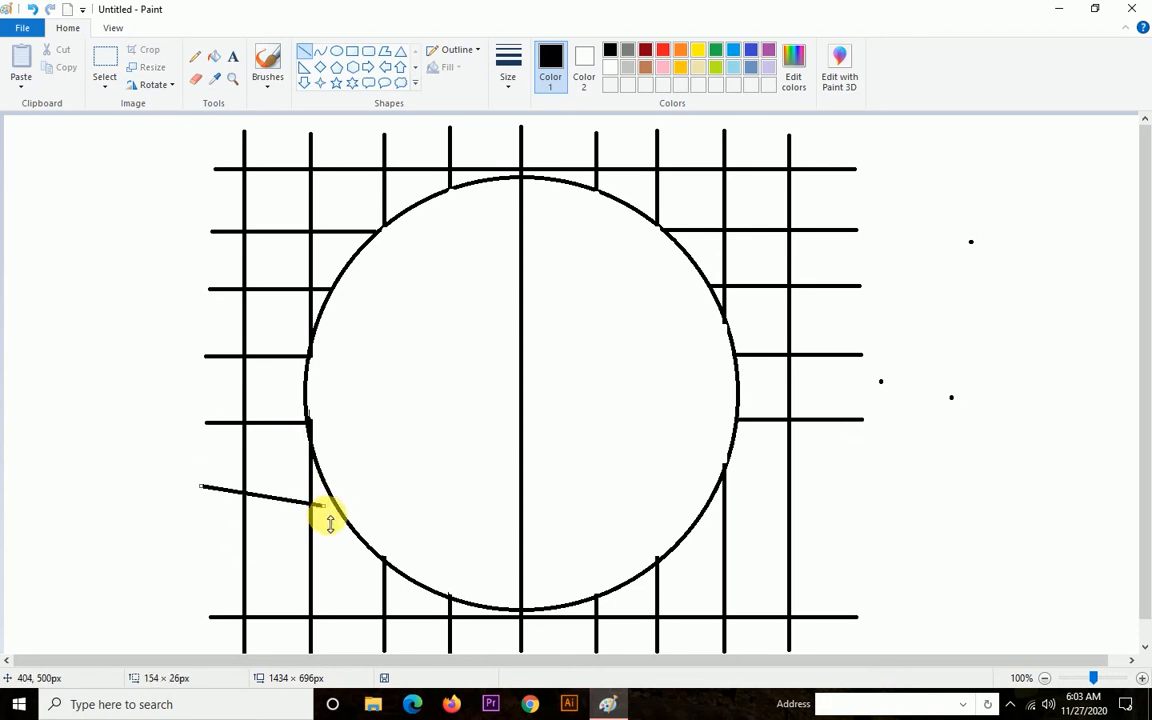
key(ctrl+z)
drag(212, 498, 316, 516)
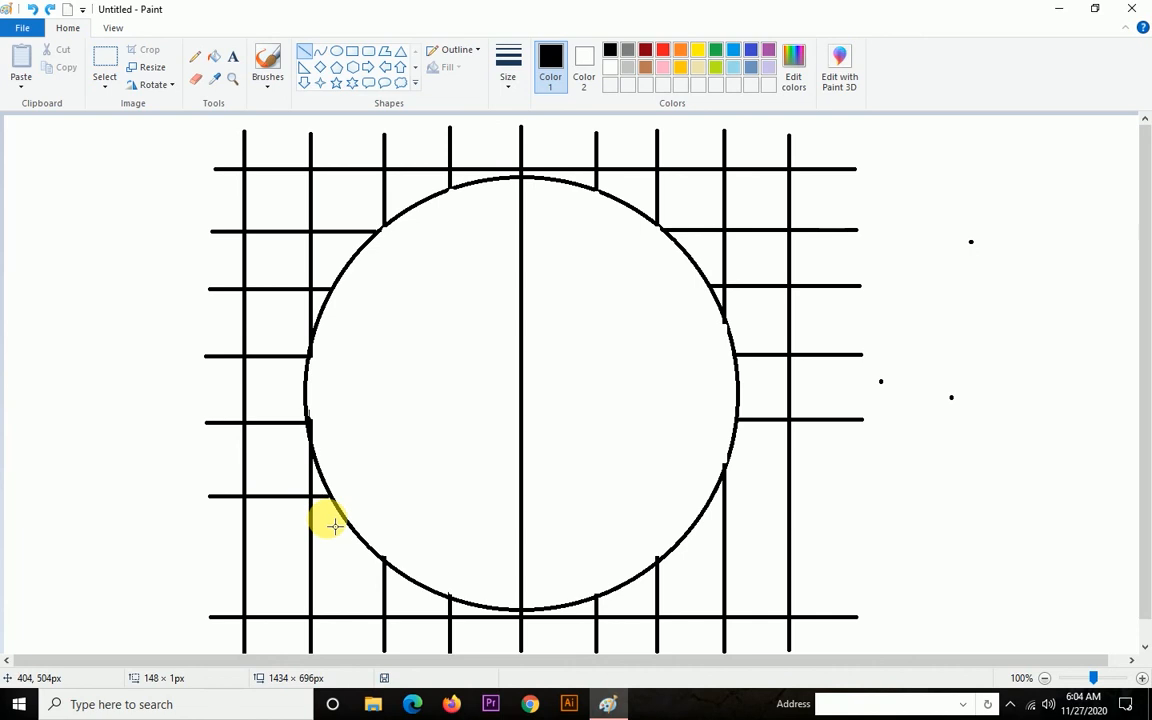
click(954, 509)
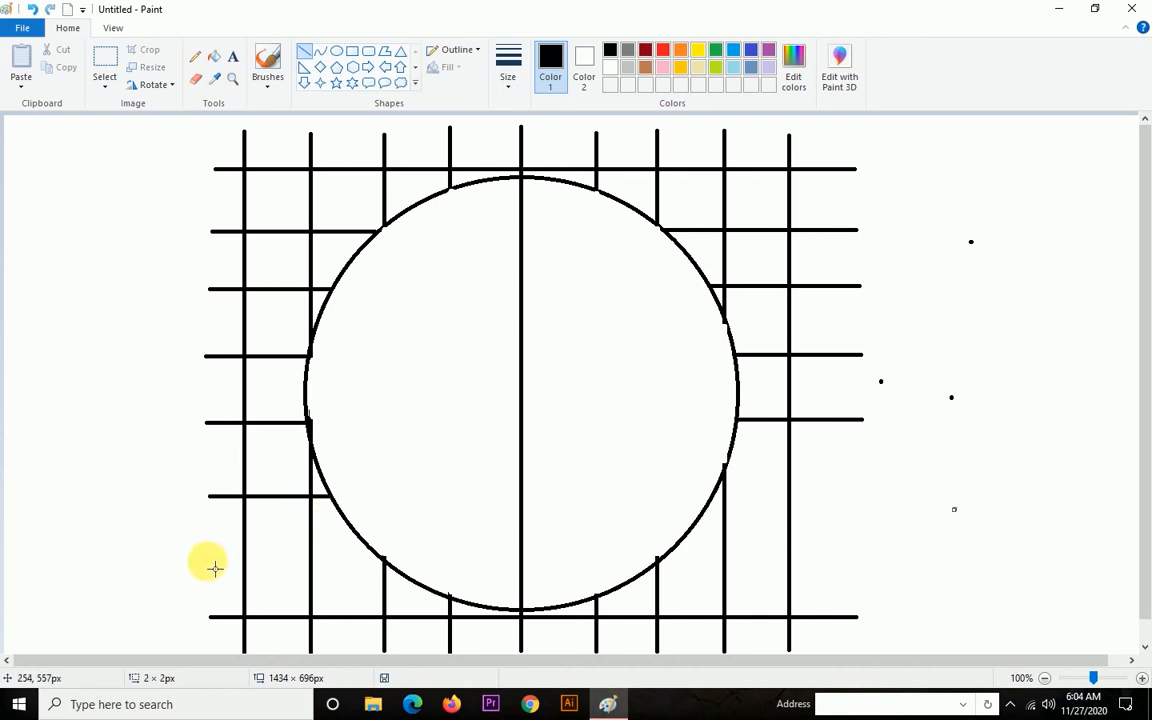
drag(206, 561, 382, 599)
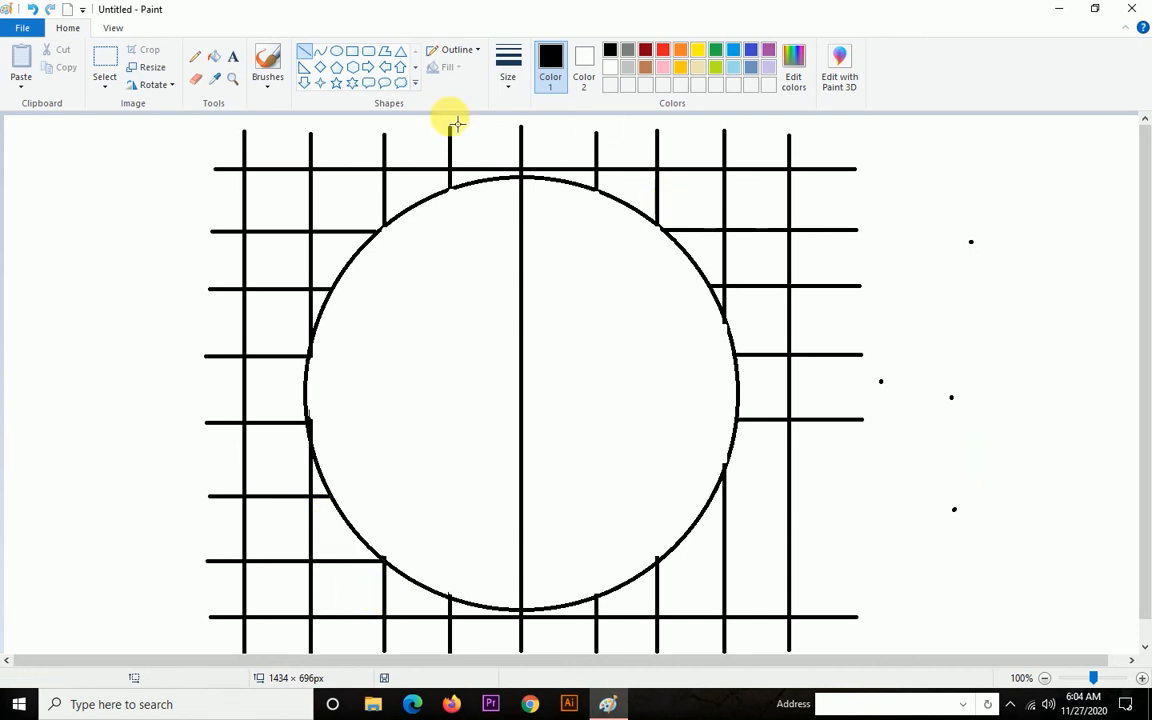
click(320, 51)
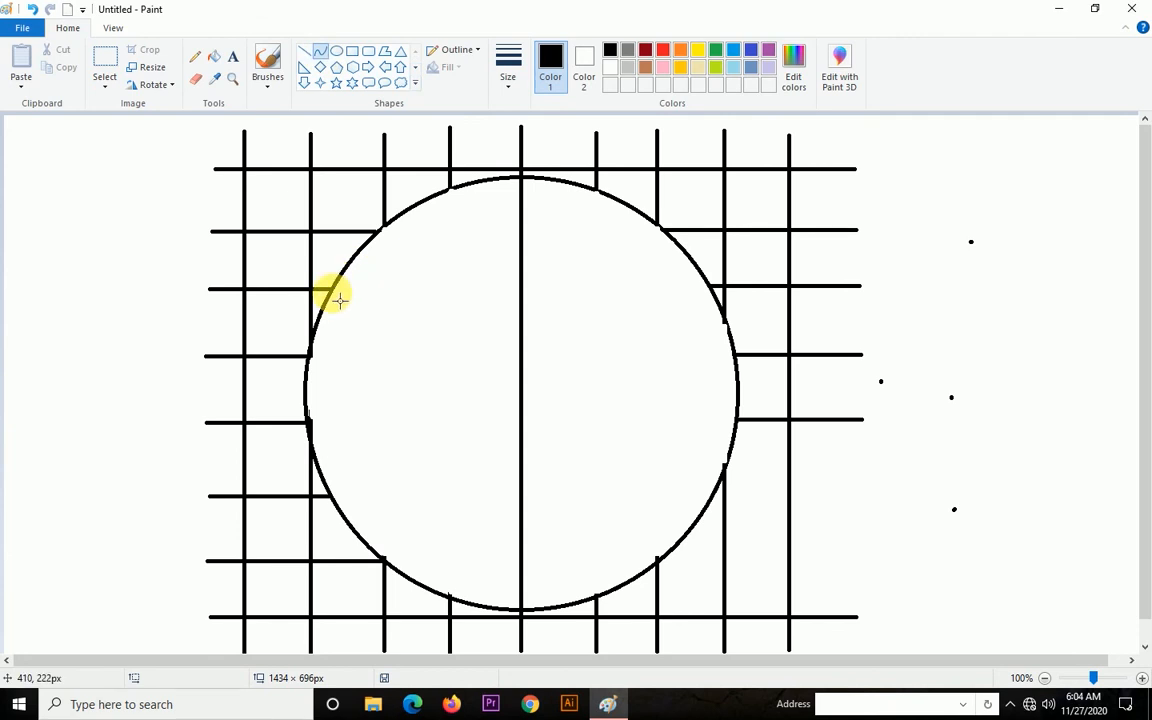
drag(341, 296, 709, 288)
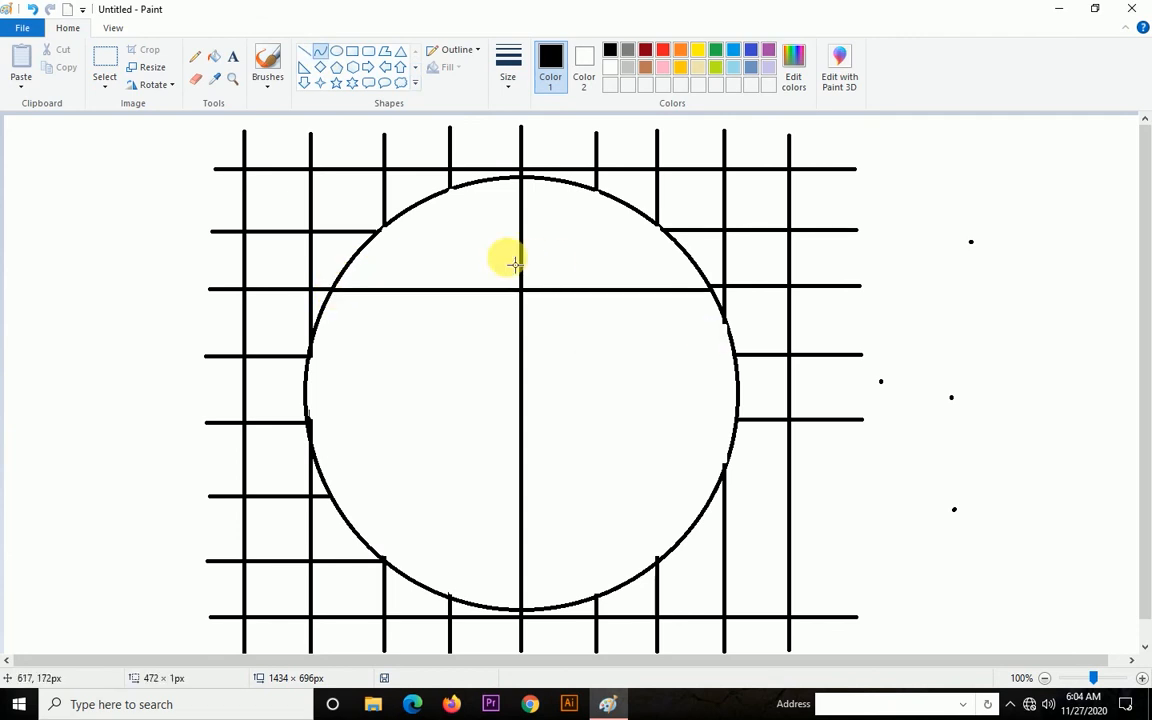
mouse_move(469, 243)
mouse_down()
mouse_move(530, 248)
mouse_move(532, 234)
mouse_up()
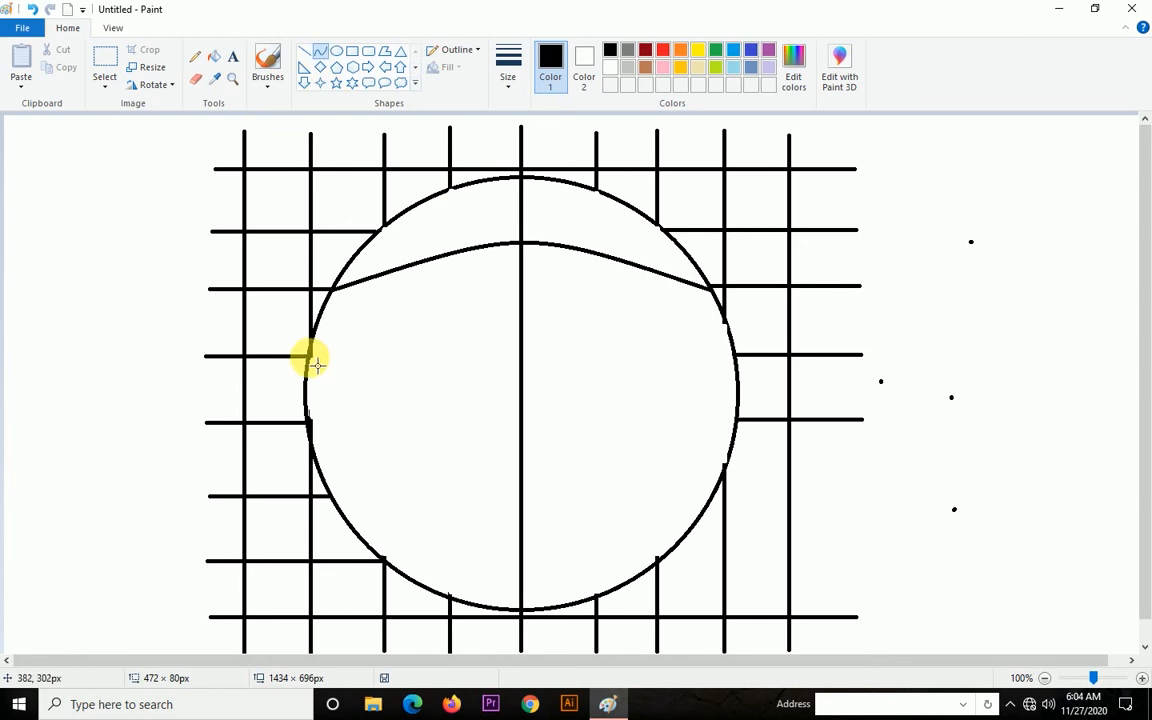
drag(316, 364, 566, 386)
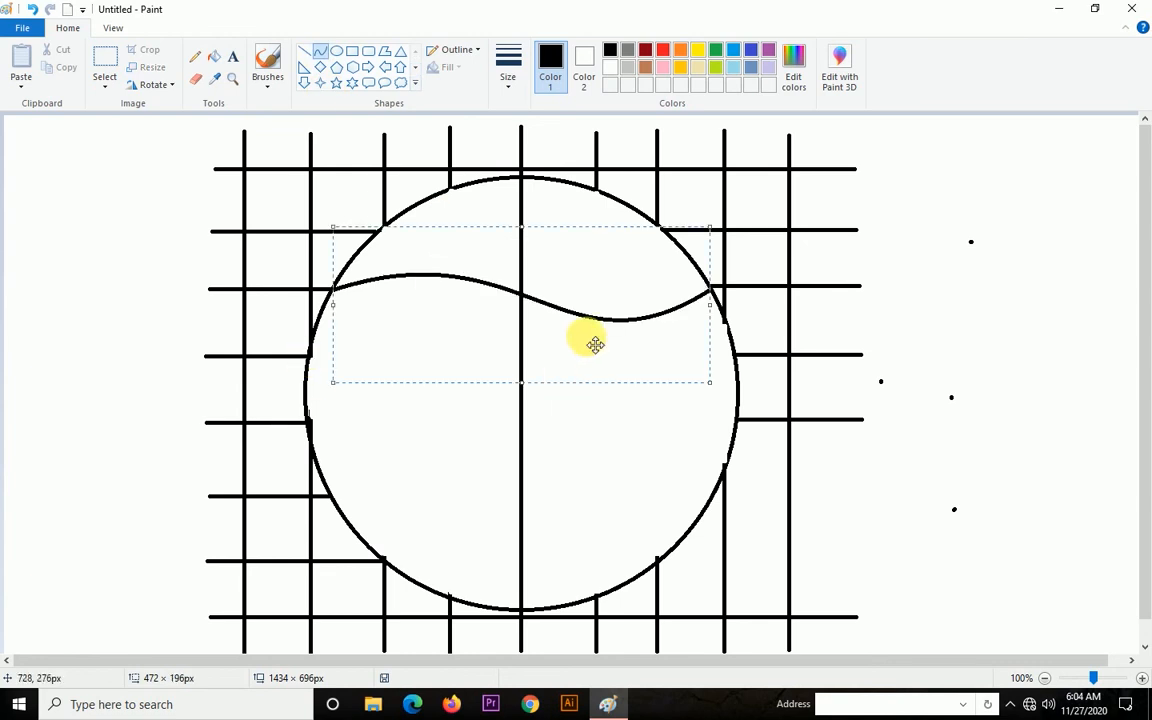
key(Delete)
Draw two curves across the circle's upper half, joining the ends of opposite horizontal lines and bending upward at the centre
drag(336, 289, 710, 289)
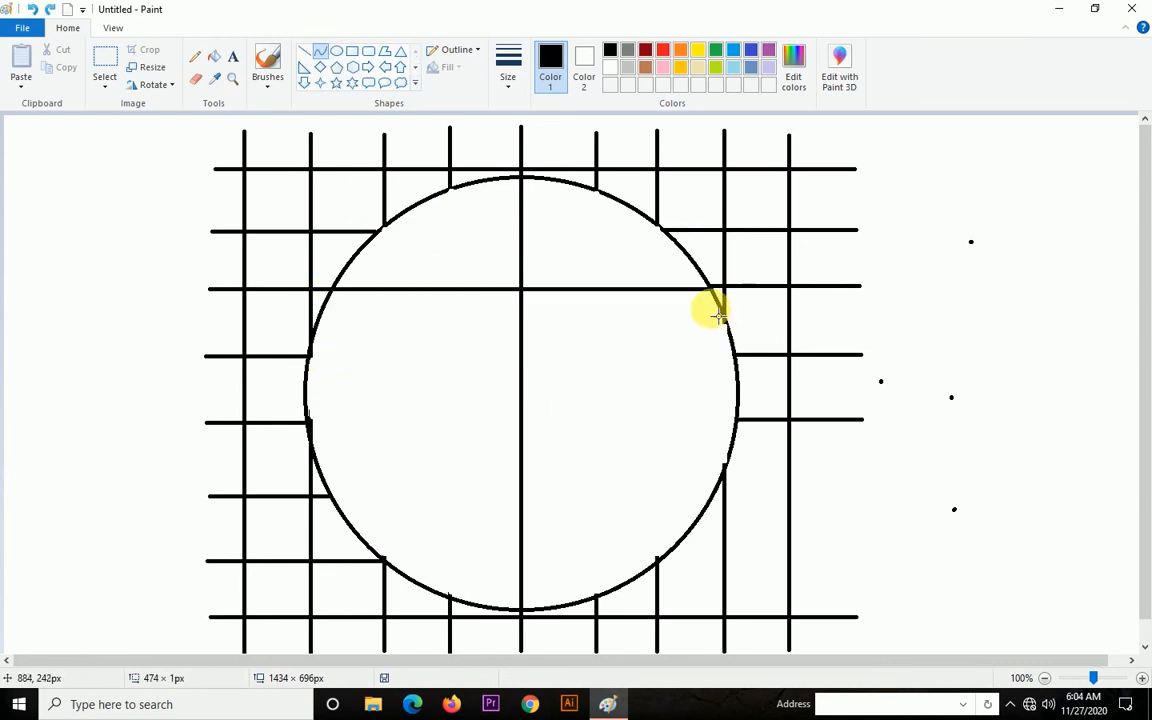
mouse_move(523, 236)
mouse_down()
mouse_move(533, 243)
mouse_move(531, 233)
mouse_up()
click(317, 55)
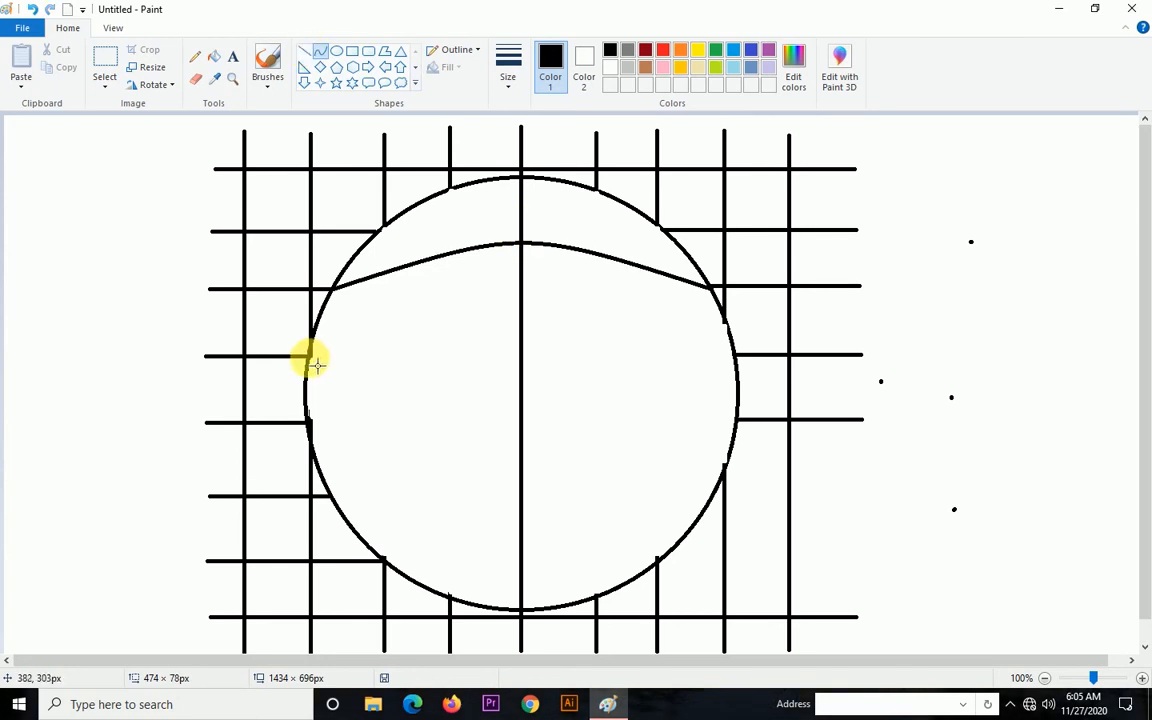
drag(312, 358, 735, 358)
drag(520, 356, 522, 312)
click(305, 51)
drag(307, 421, 507, 421)
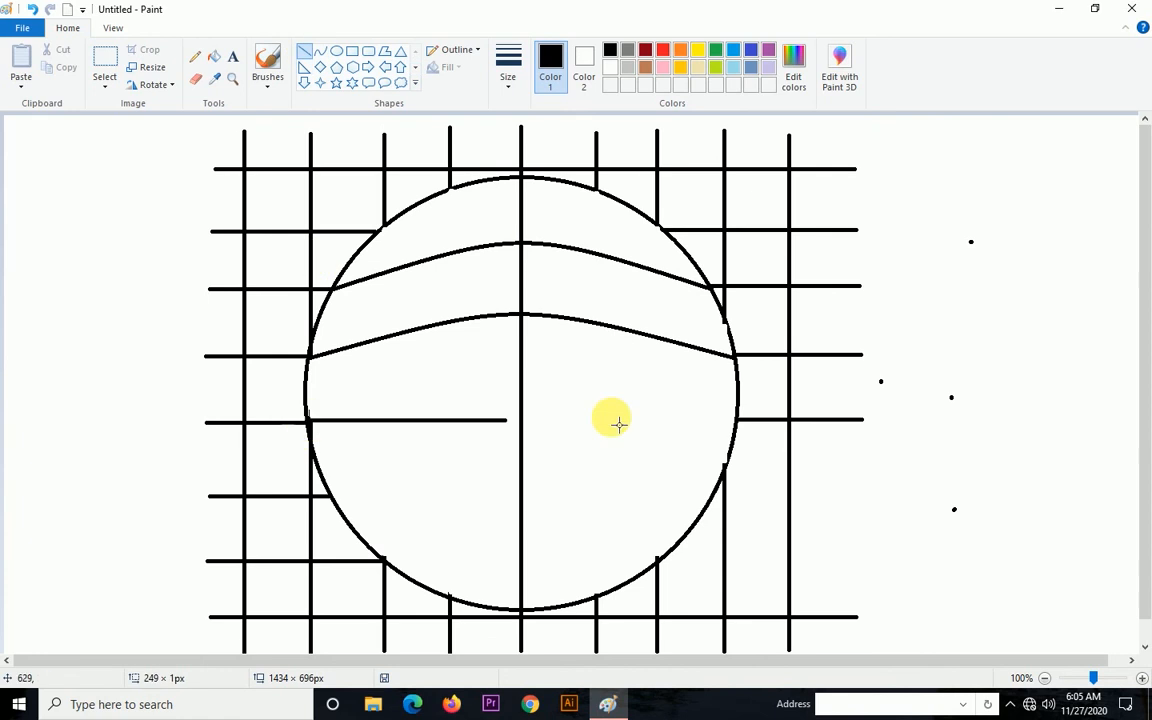
drag(619, 425, 737, 424)
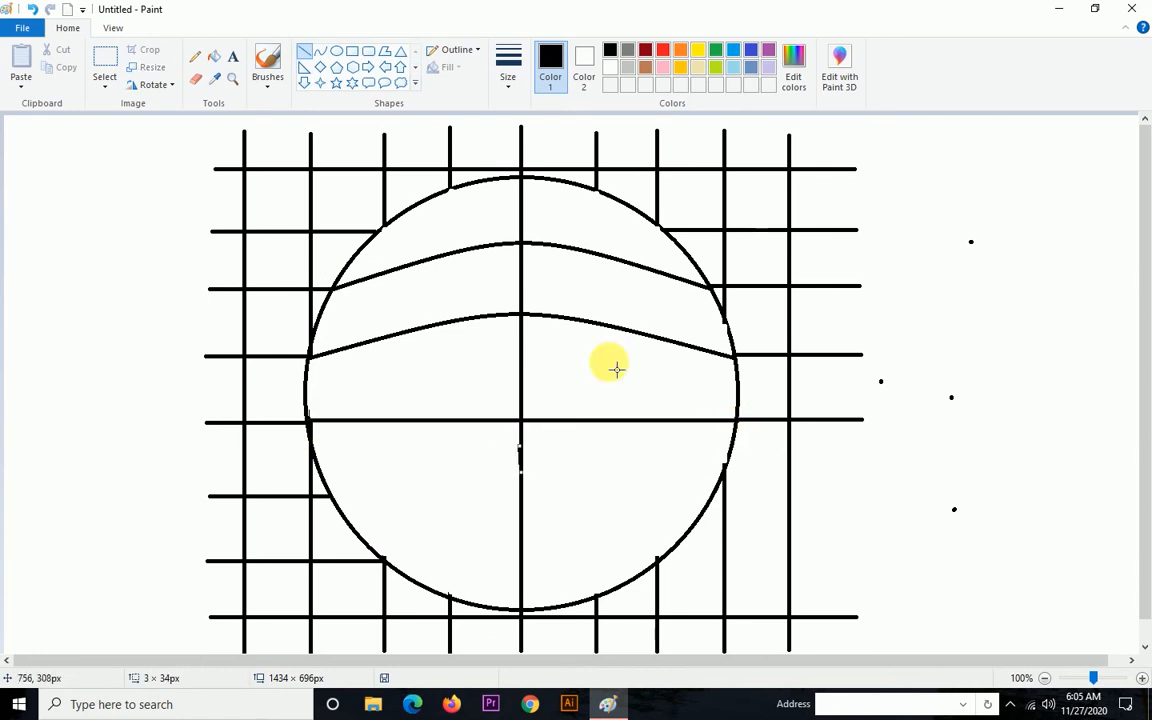
key(ctrl+z)
Draw two curves across the circle's lower half, about 534 and 469 px wide, bending downward at the centre
click(320, 51)
drag(311, 430, 737, 421)
drag(506, 445, 532, 470)
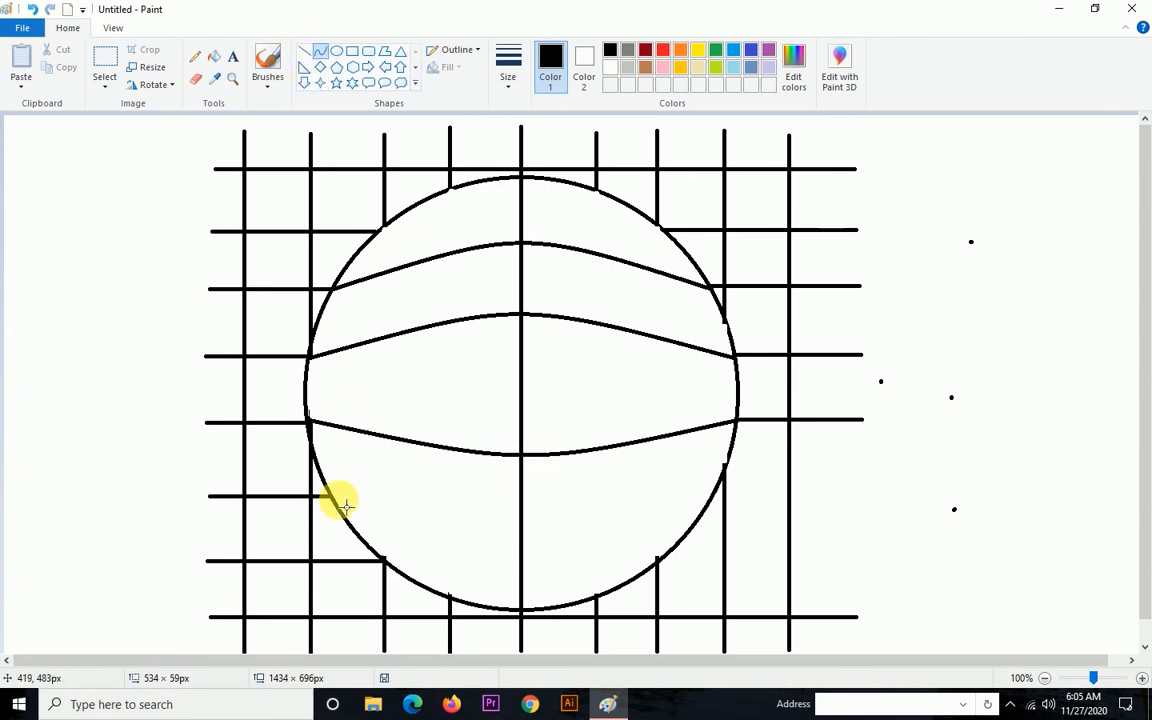
drag(341, 501, 720, 518)
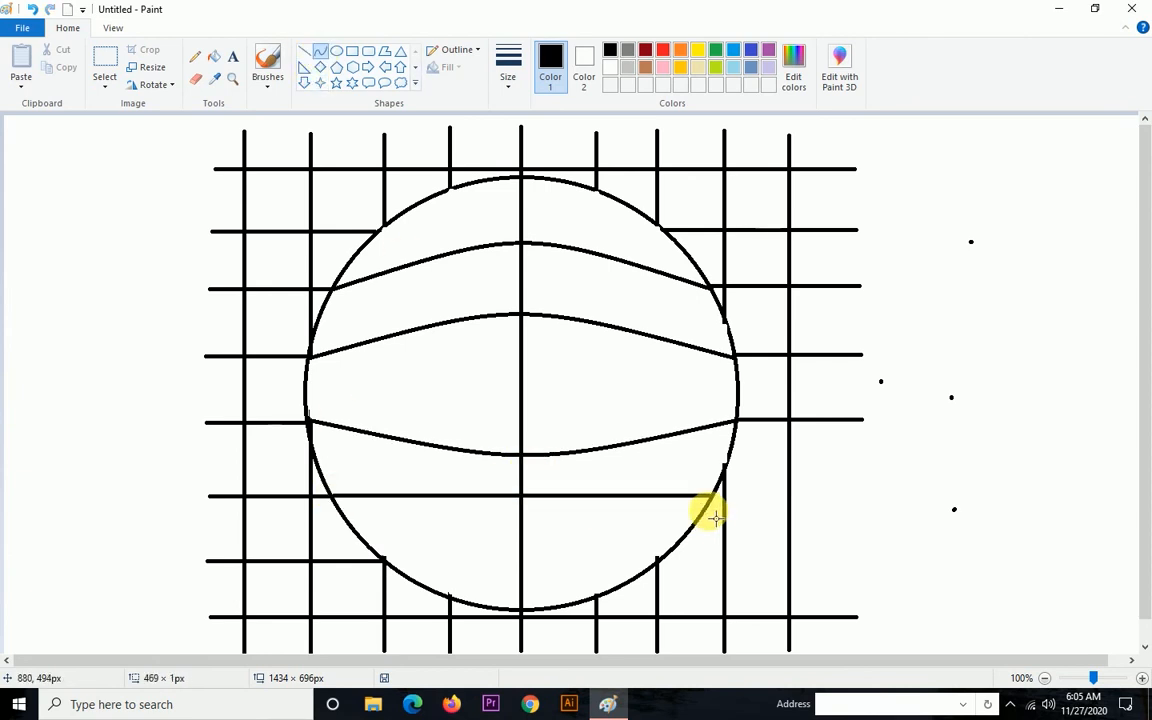
drag(540, 527, 532, 553)
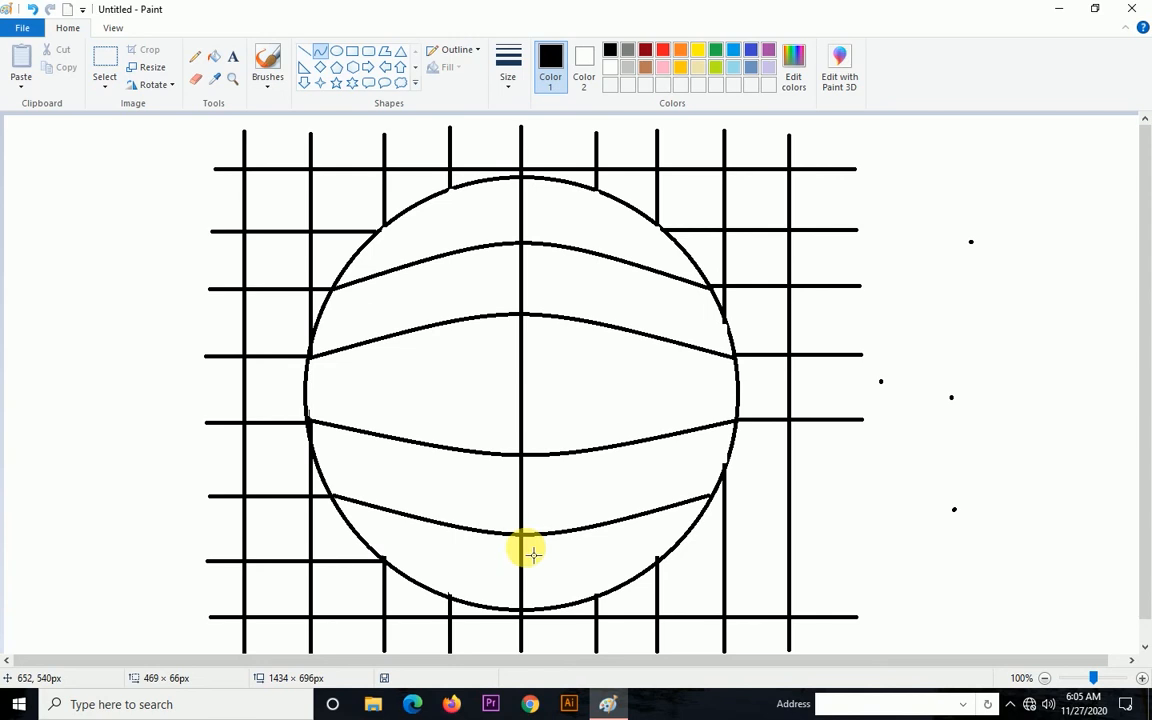
Draw two horizontal lines from the circle's lower right outline past the rightmost vertical line, the lower one about 252 px long
click(305, 51)
drag(710, 496, 860, 503)
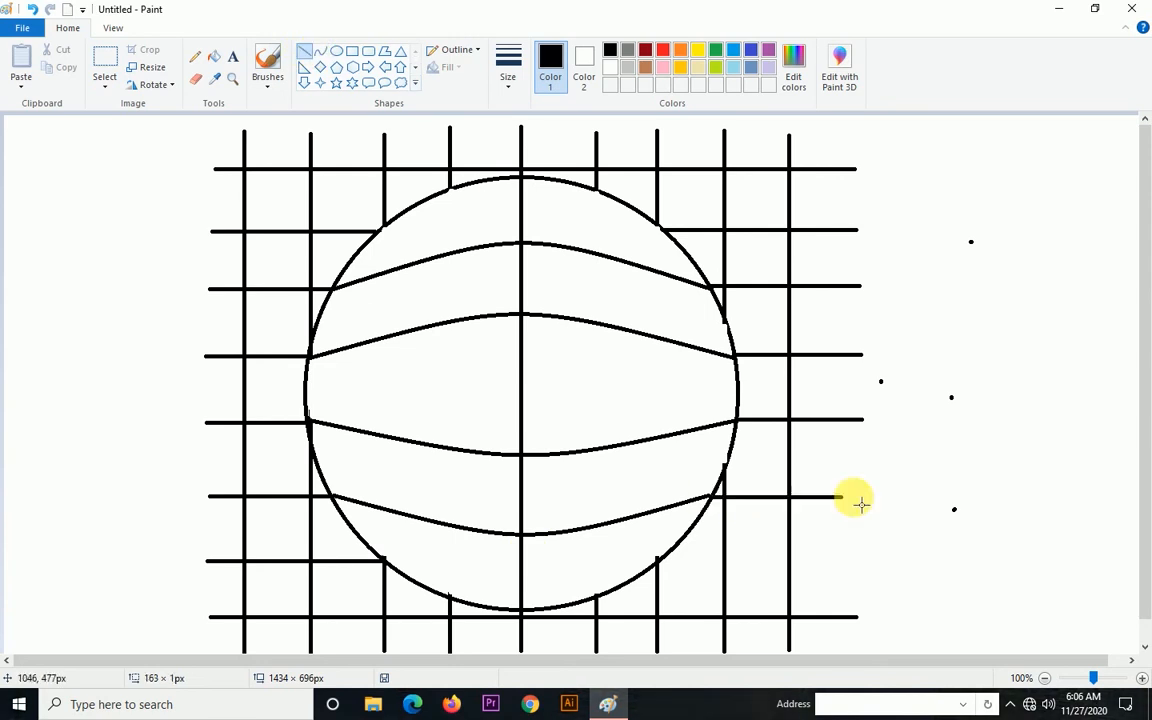
click(950, 451)
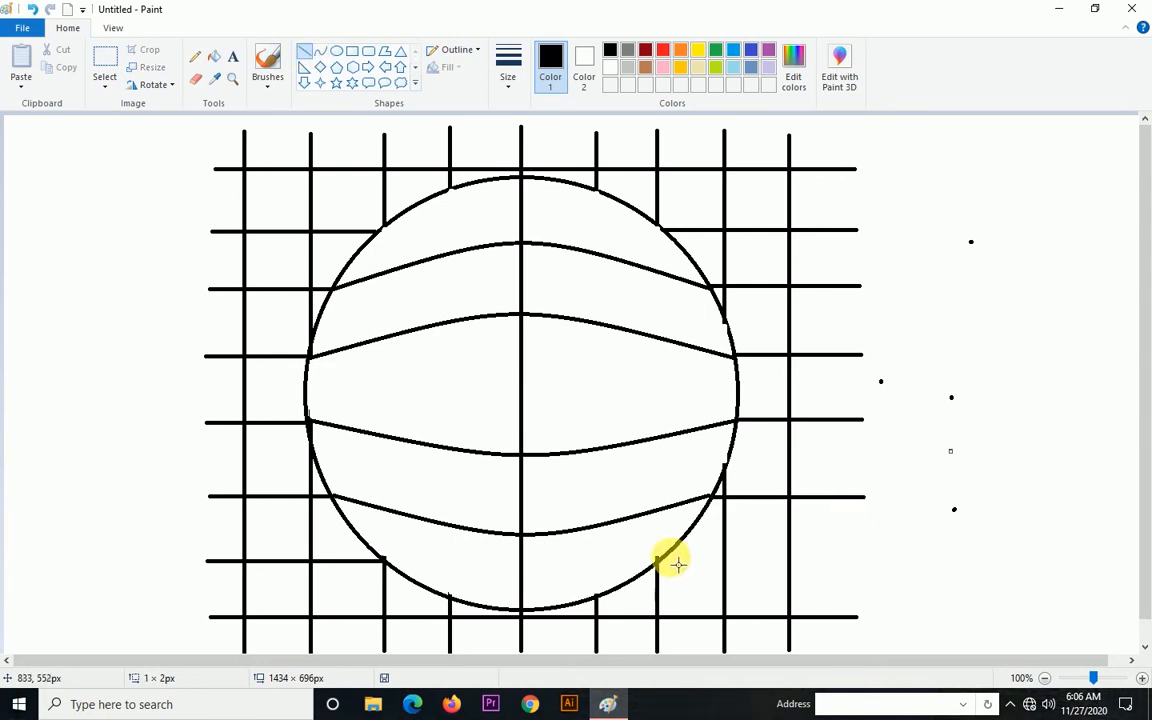
drag(668, 566, 873, 566)
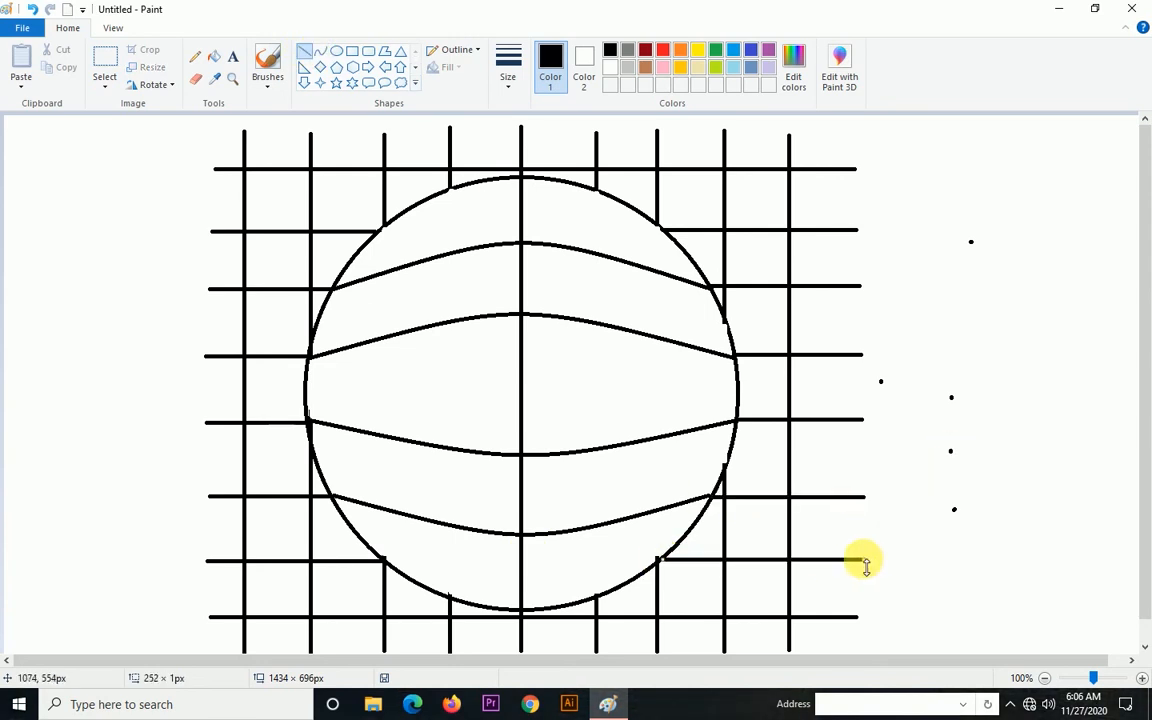
Draw a curve bowing left inside the circle, joining the ends of the vertical line just left of the centre line
click(320, 51)
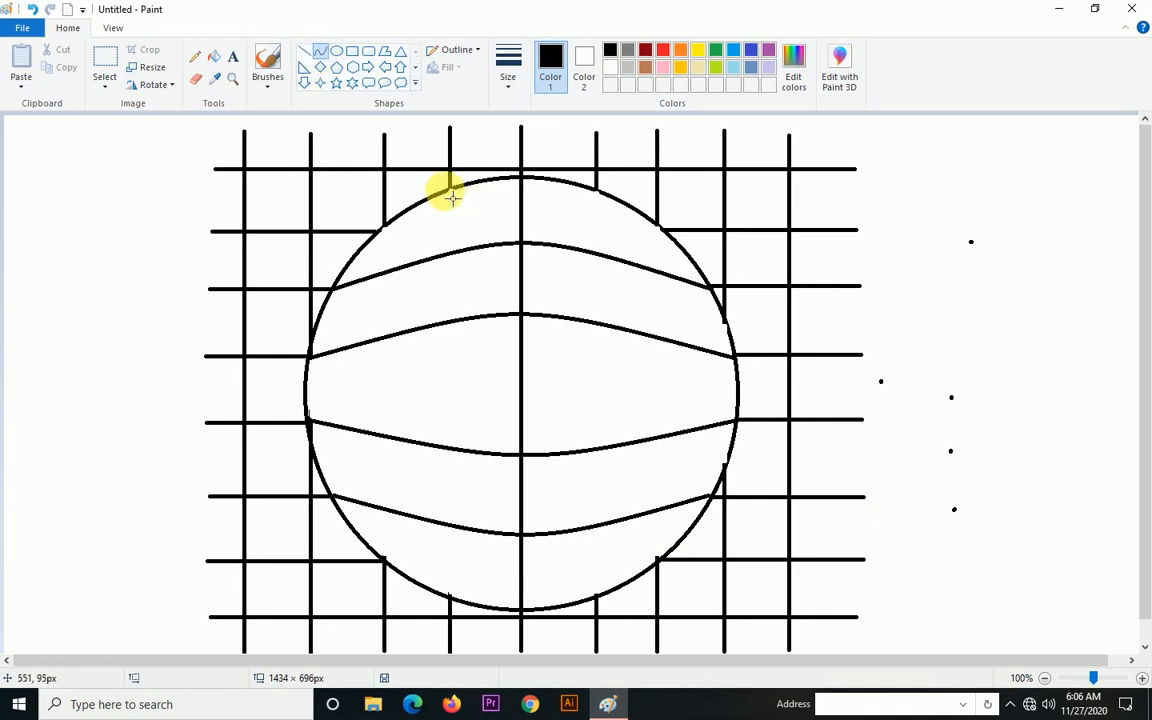
drag(452, 197, 451, 598)
mouse_move(417, 452)
mouse_down()
mouse_move(430, 363)
mouse_move(409, 384)
mouse_up()
click(303, 51)
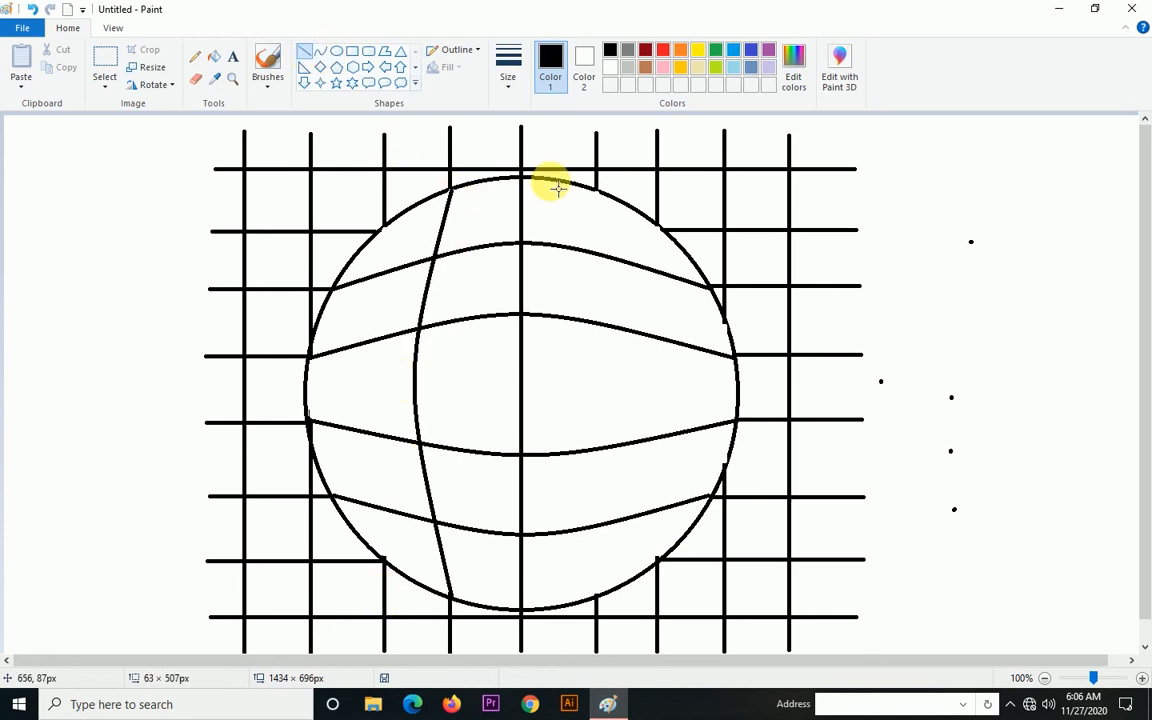
drag(596, 187, 596, 388)
drag(576, 468, 548, 598)
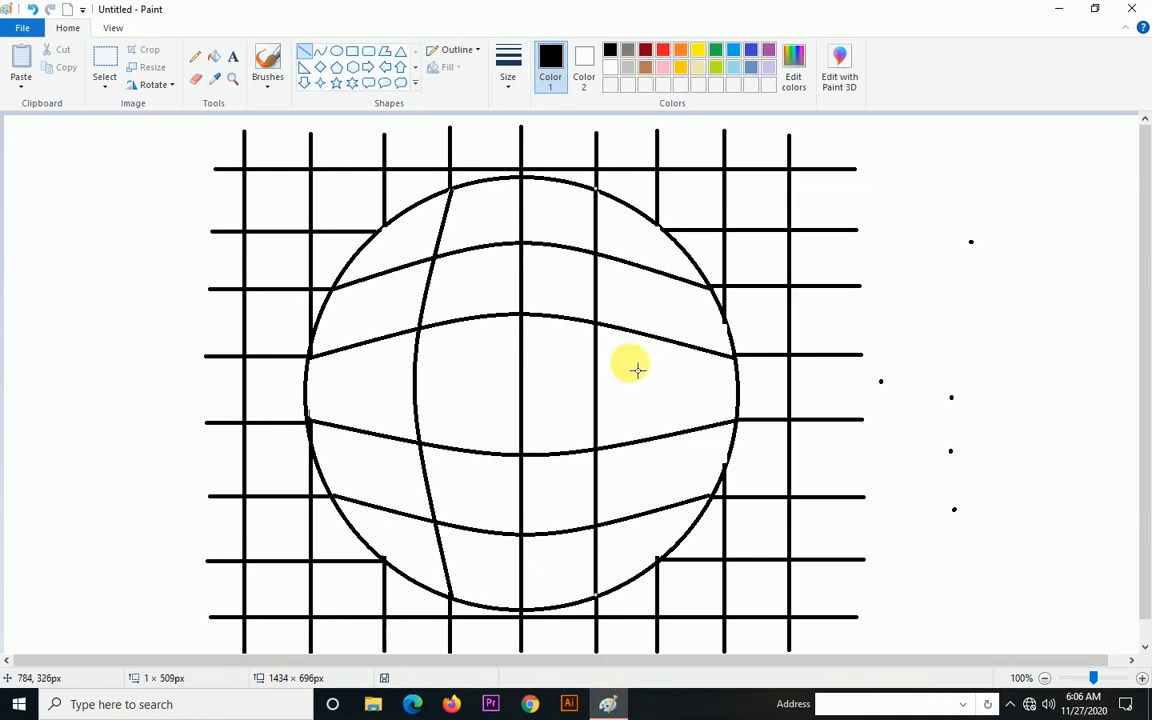
key(ctrl+z)
Draw two right-bowing curves in the circle's right half and an outer left-bowing one in its left half, joining the vertical lines' ends
click(319, 51)
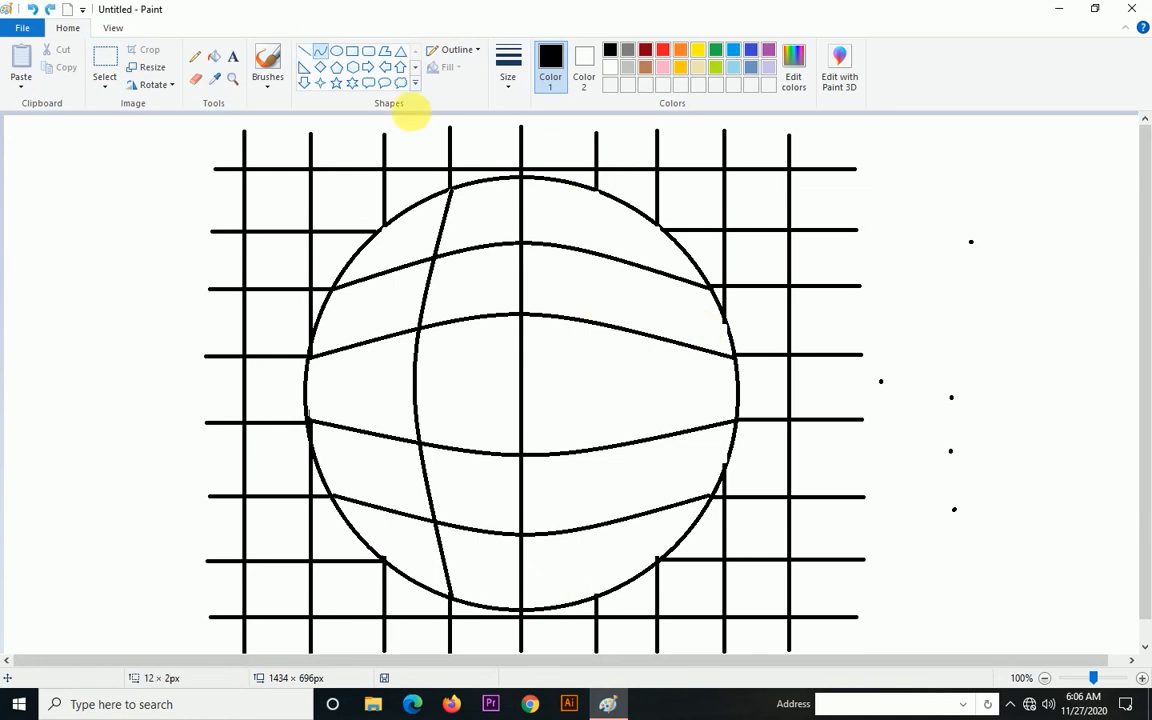
drag(603, 194, 560, 599)
drag(590, 410, 652, 390)
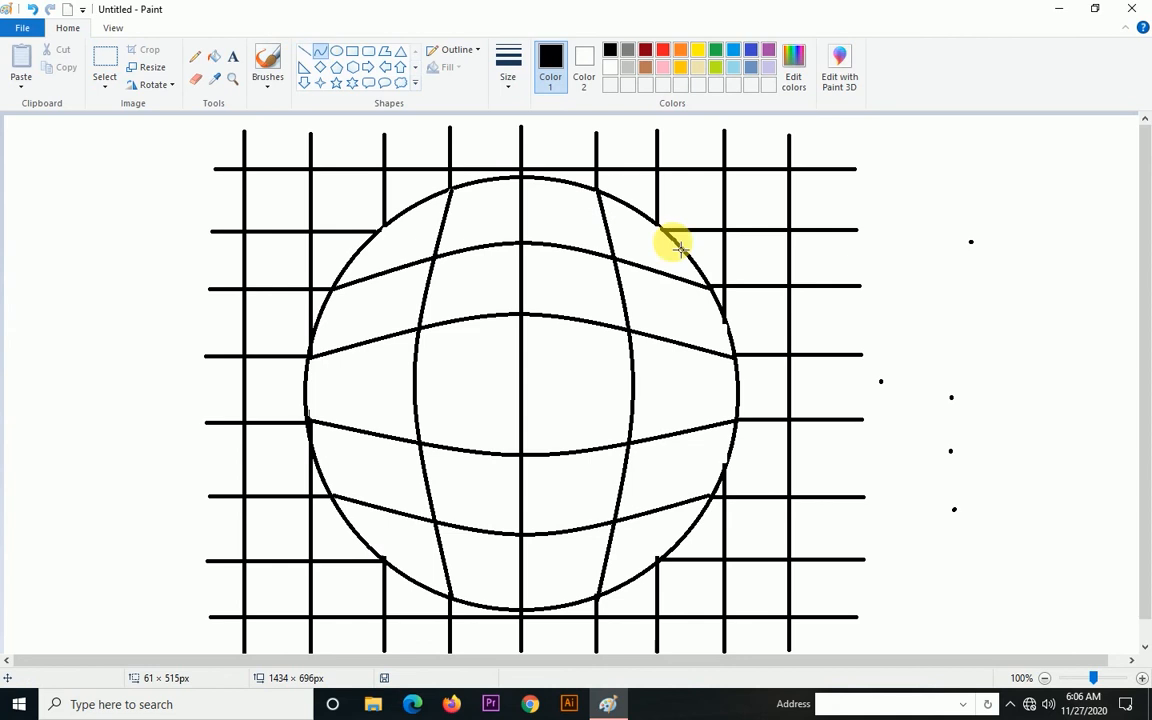
drag(662, 228, 657, 560)
mouse_move(657, 400)
mouse_down()
mouse_move(689, 411)
mouse_move(694, 393)
mouse_move(713, 398)
mouse_up()
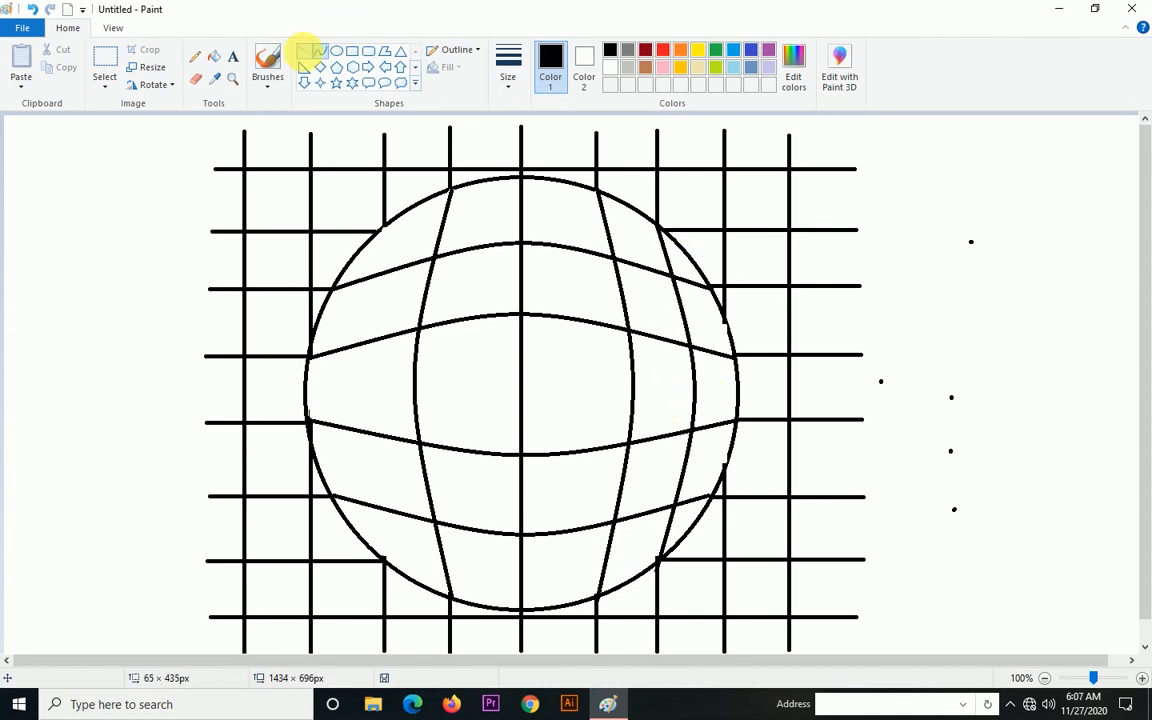
mouse_move(381, 225)
mouse_down()
mouse_move(383, 560)
mouse_move(329, 391)
mouse_move(314, 399)
mouse_up()
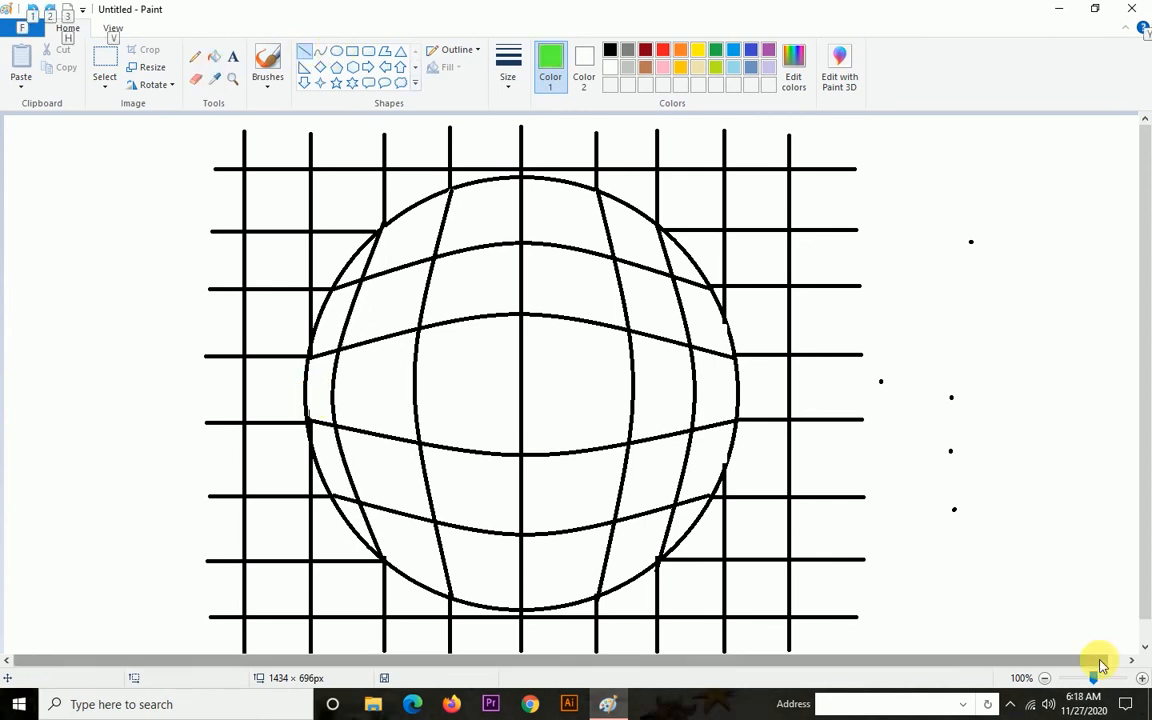
click(1011, 704)
click(992, 558)
Fill the five cells on the circle's diagonal from upper left to lower right with bright green
click(214, 56)
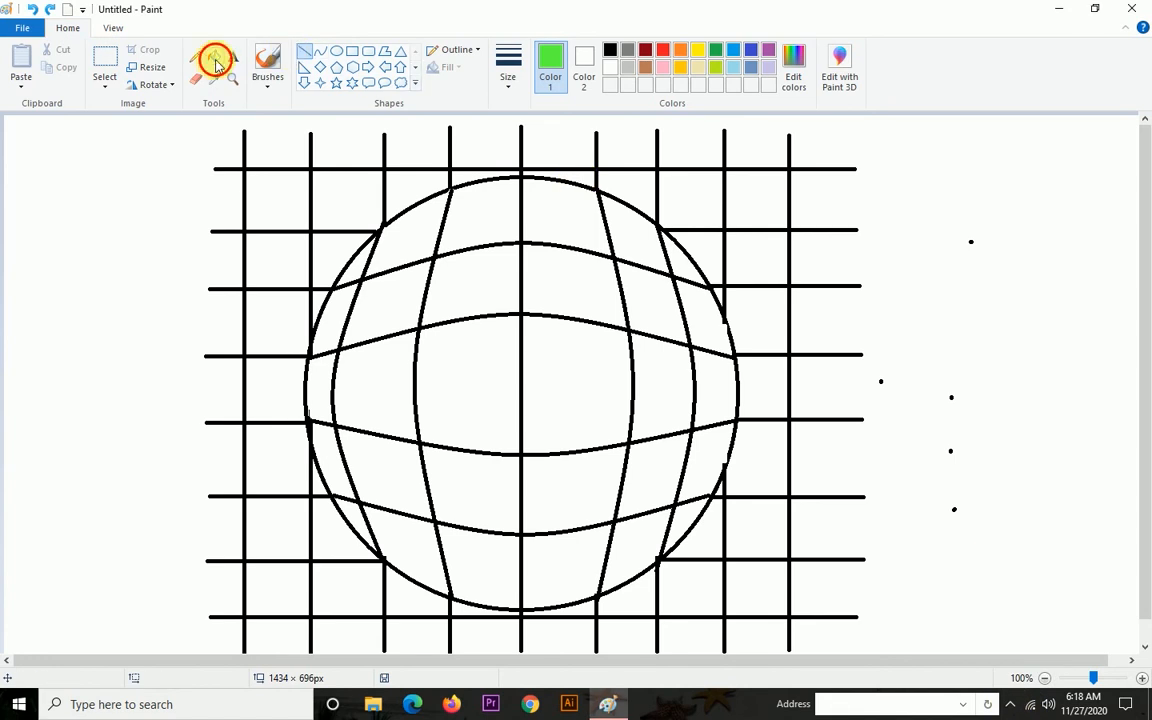
click(628, 540)
click(560, 494)
click(501, 421)
click(380, 296)
click(350, 257)
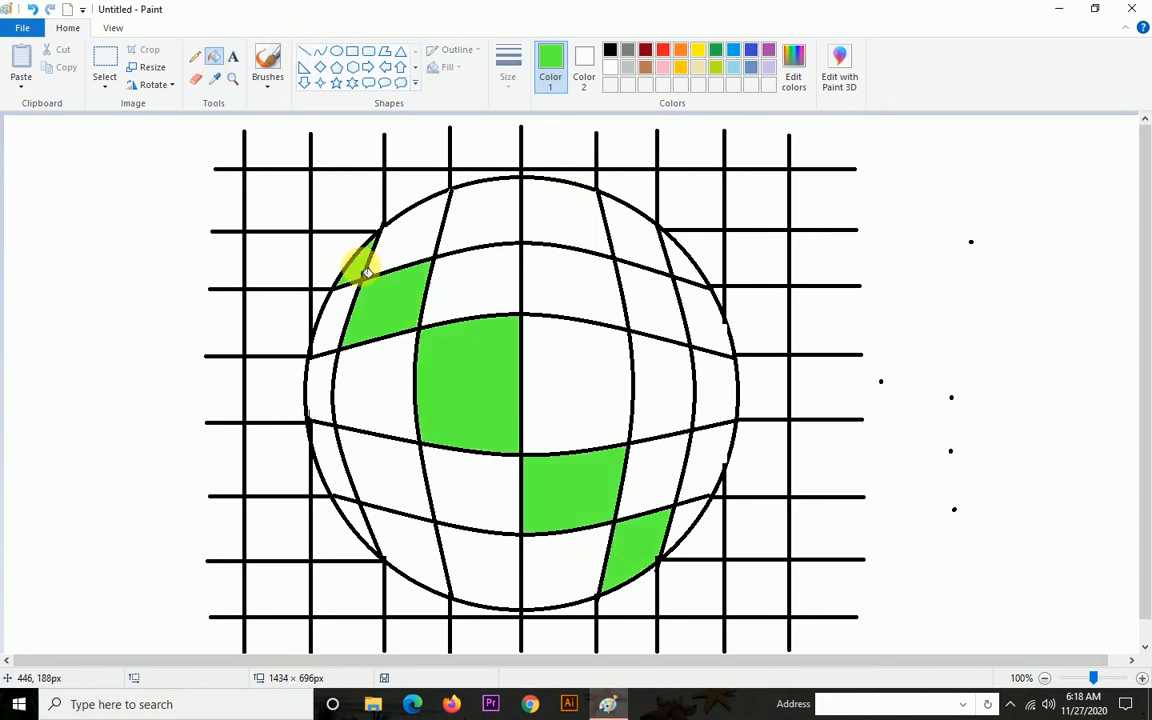
Fill the diagonal of four cells from the circle's top, left of the centre line, to its lower right edge with bright green
click(482, 212)
click(562, 282)
click(660, 390)
click(705, 472)
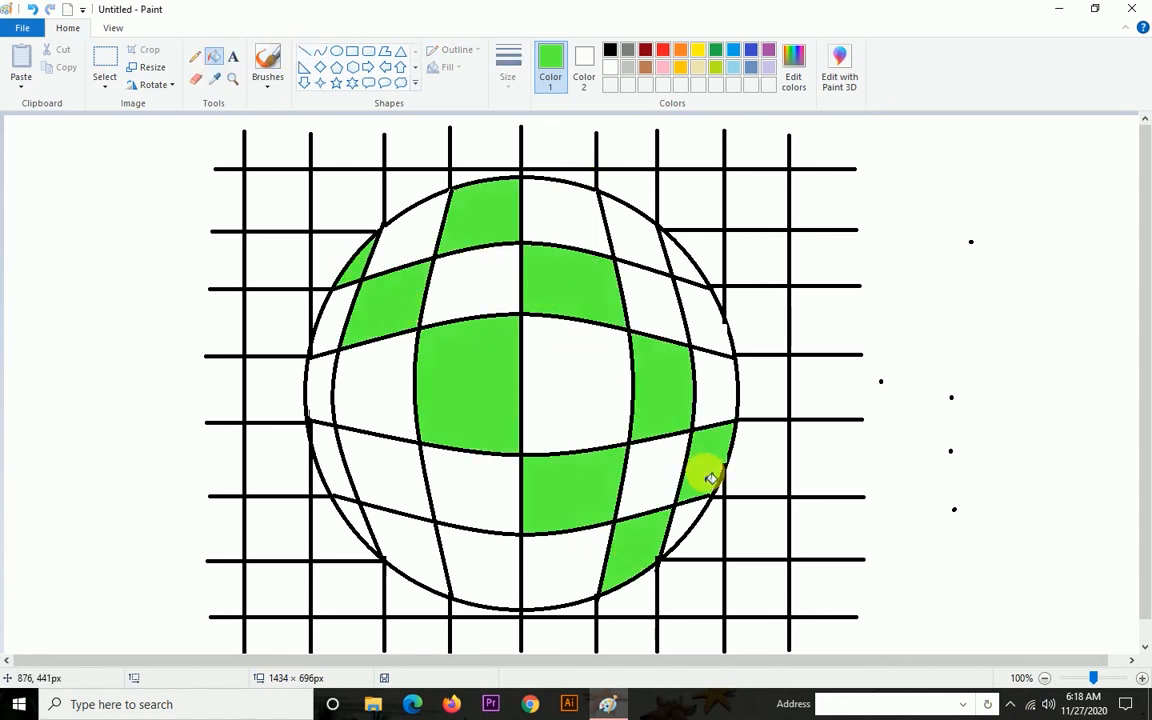
Fill the remaining alternate cells at the circle's lower left and upper right with bright green to complete the checker pattern
click(470, 566)
click(411, 478)
click(316, 386)
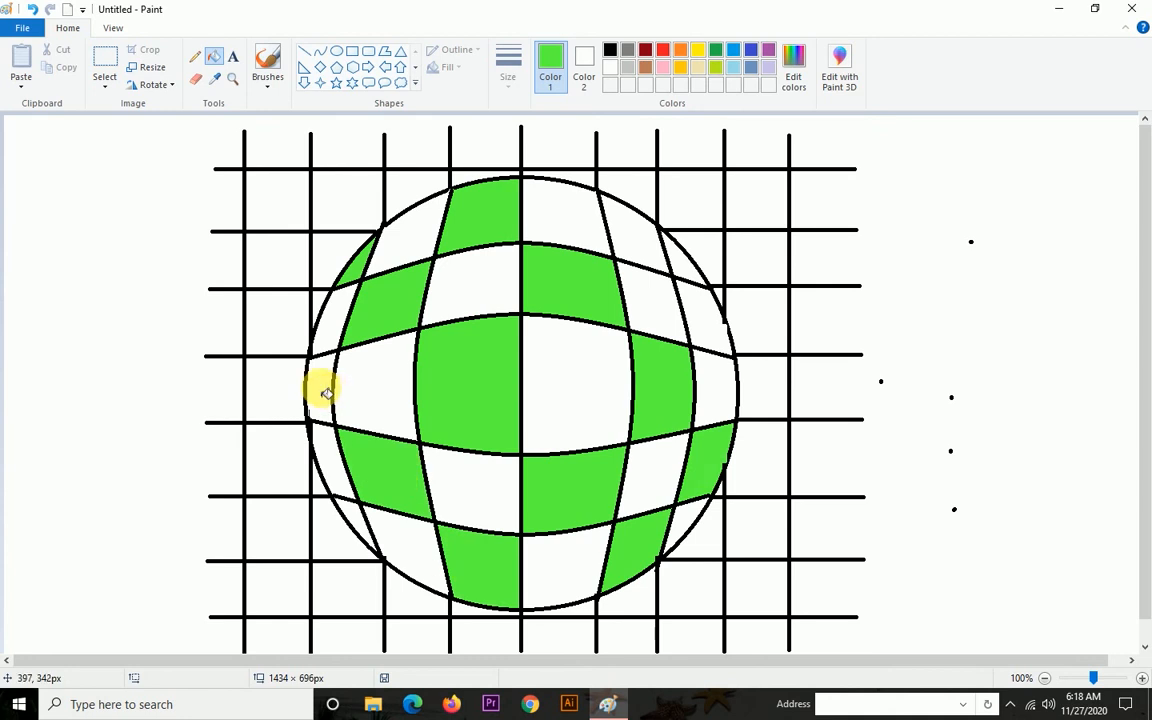
click(694, 314)
click(644, 257)
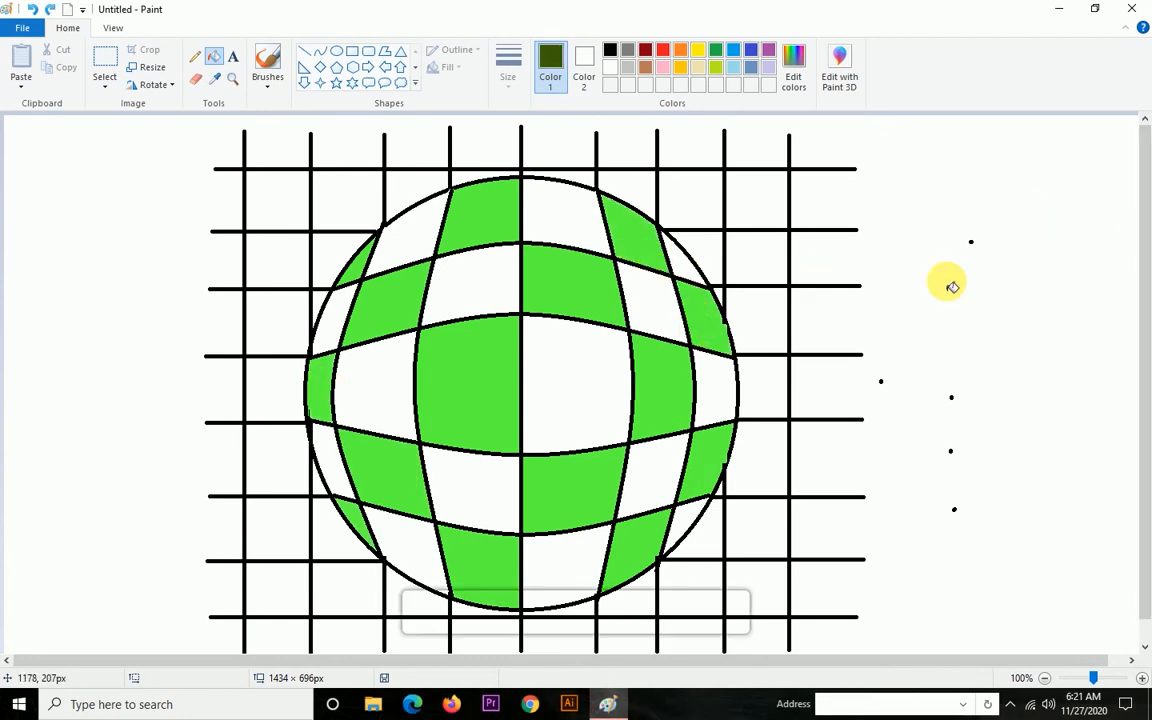
Fill the white cells in the circle's upper two rows and middle row with dark olive green
click(428, 259)
click(470, 290)
click(565, 210)
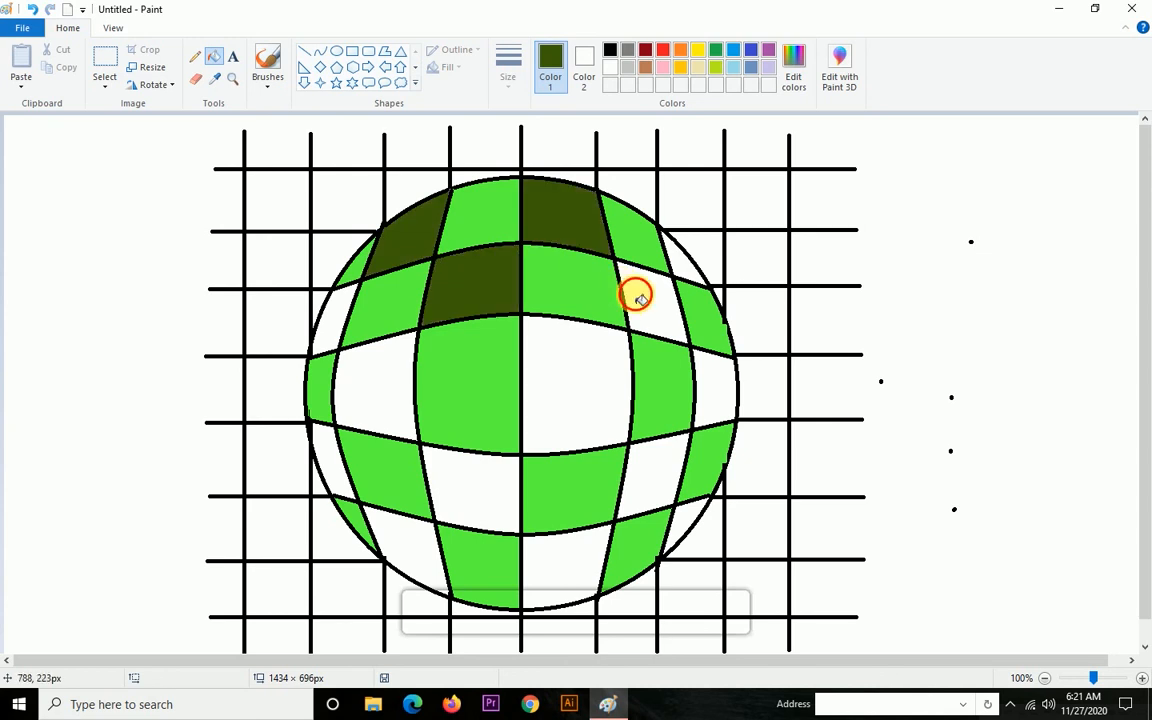
click(640, 295)
click(685, 270)
click(712, 388)
click(575, 385)
click(373, 376)
Fill the remaining white cells in the circle's lower two rows with dark olive green
click(318, 466)
click(476, 492)
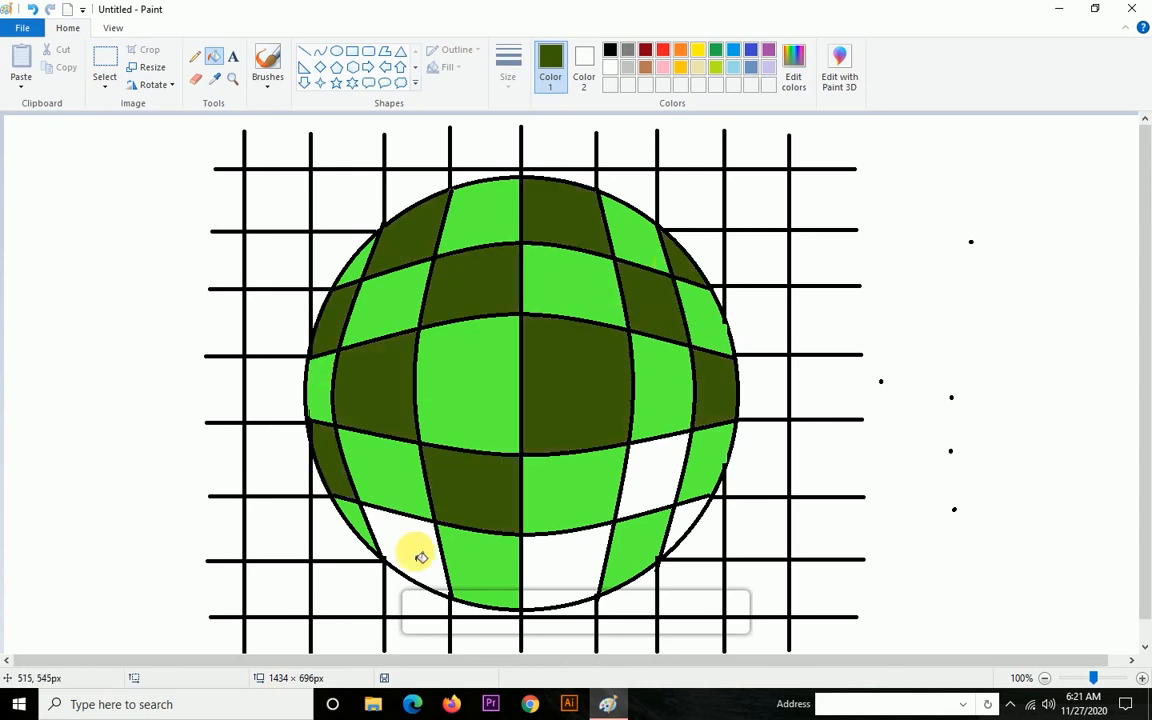
click(419, 555)
click(548, 560)
click(652, 502)
click(682, 535)
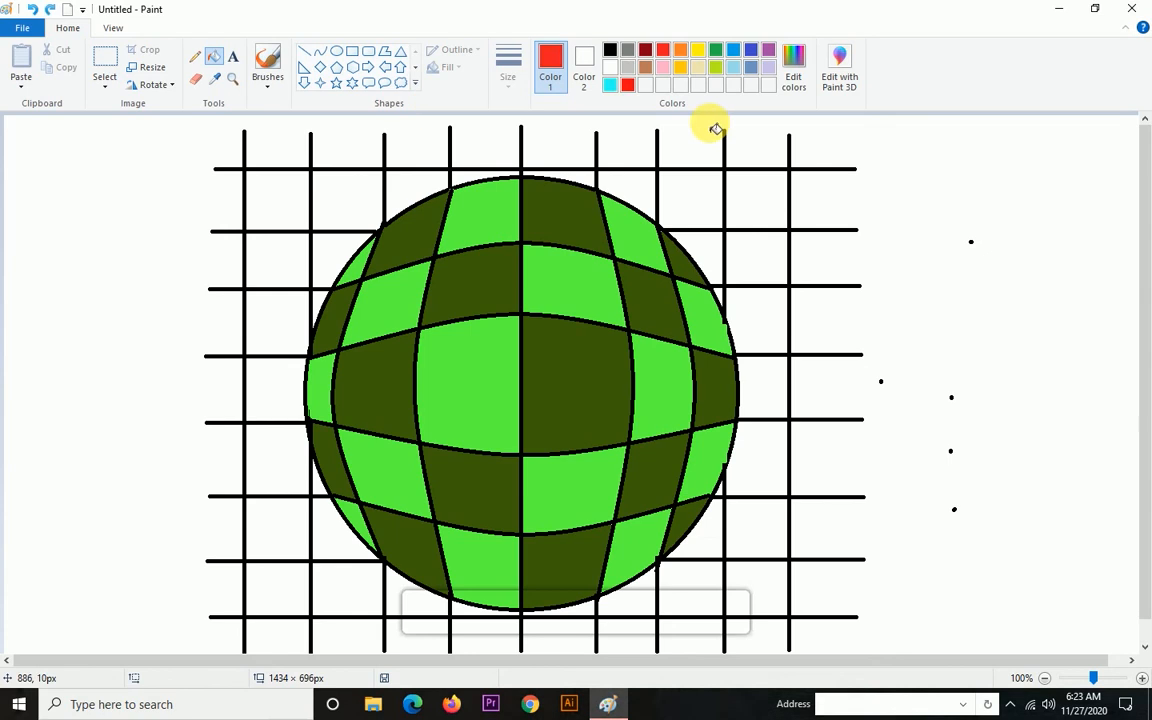
Fill alternate background cells in the grid's top two rows, outside the circle, with red
click(286, 193)
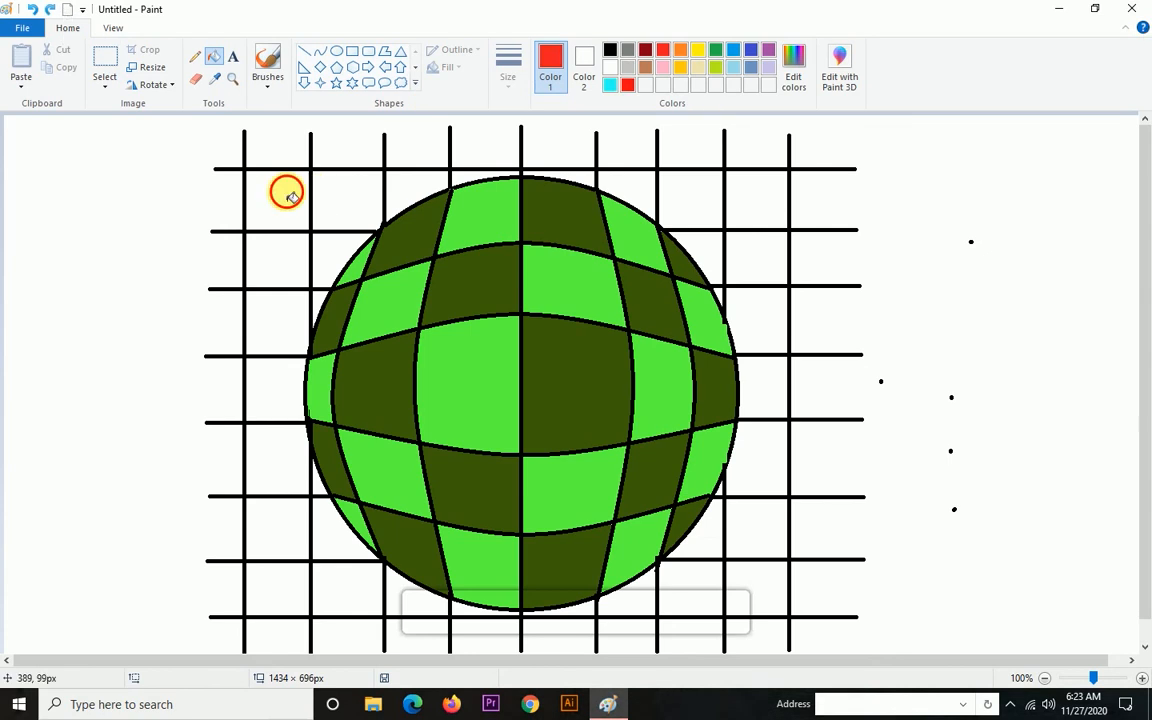
click(331, 259)
click(425, 185)
click(565, 178)
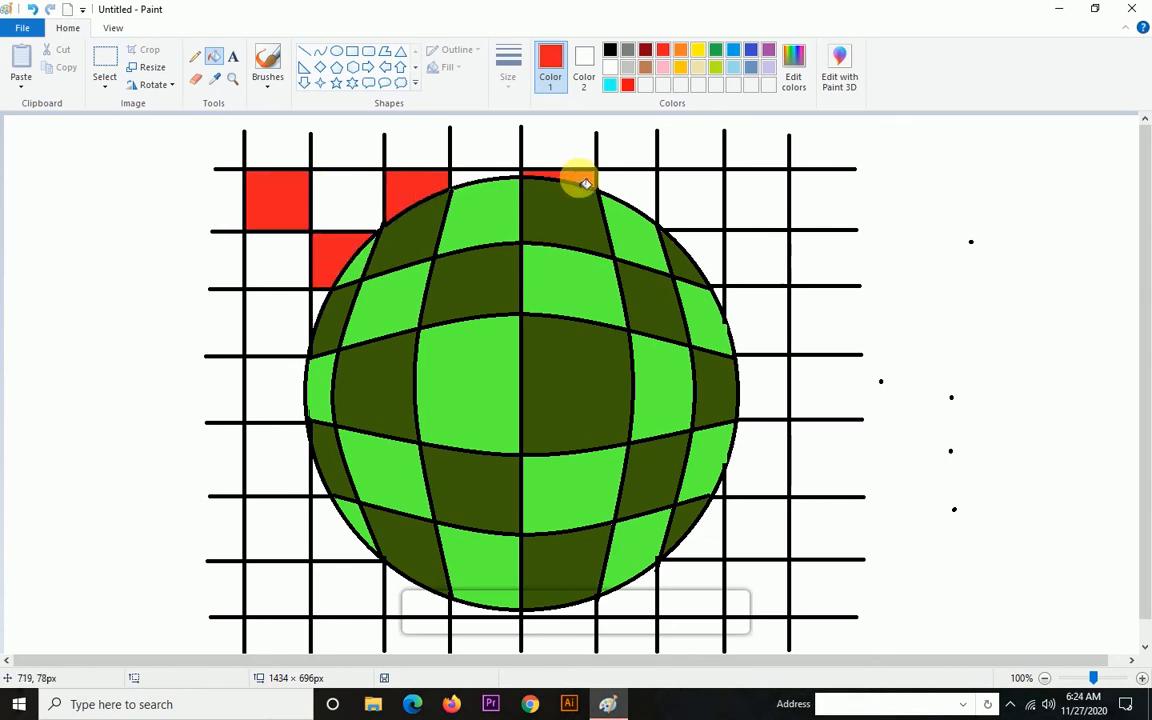
click(680, 208)
click(760, 263)
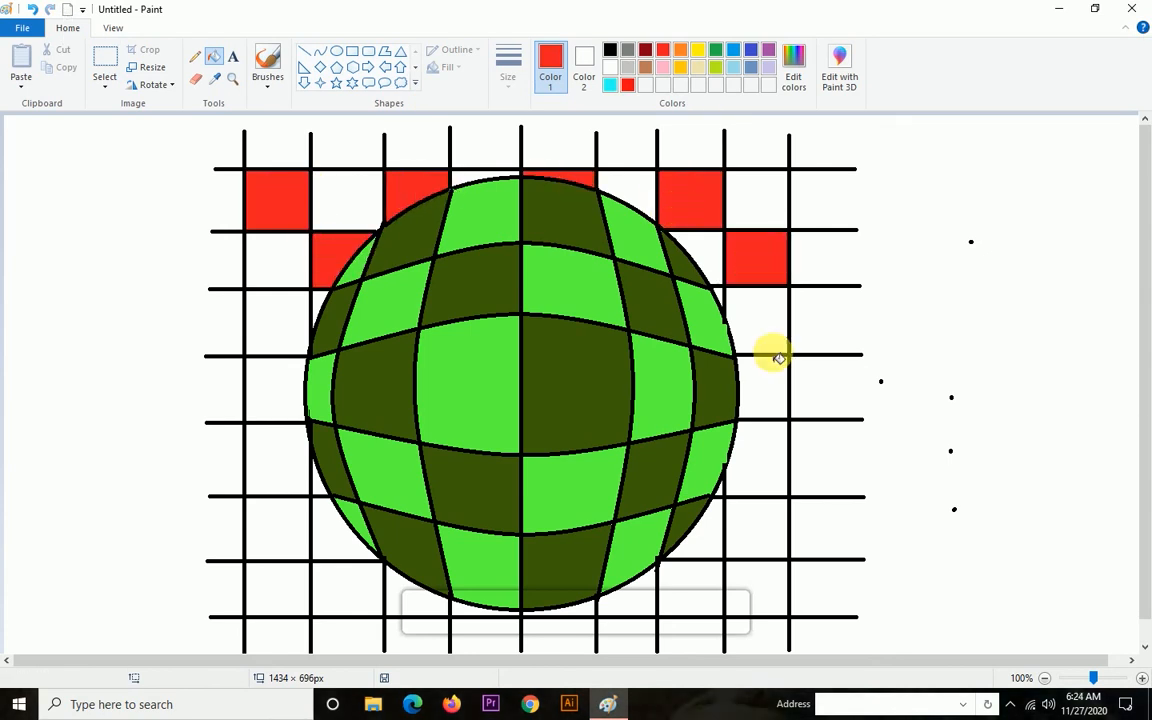
Fill alternate background cells along the circle's right side, down to the lower right of the grid, with red
click(720, 298)
click(776, 388)
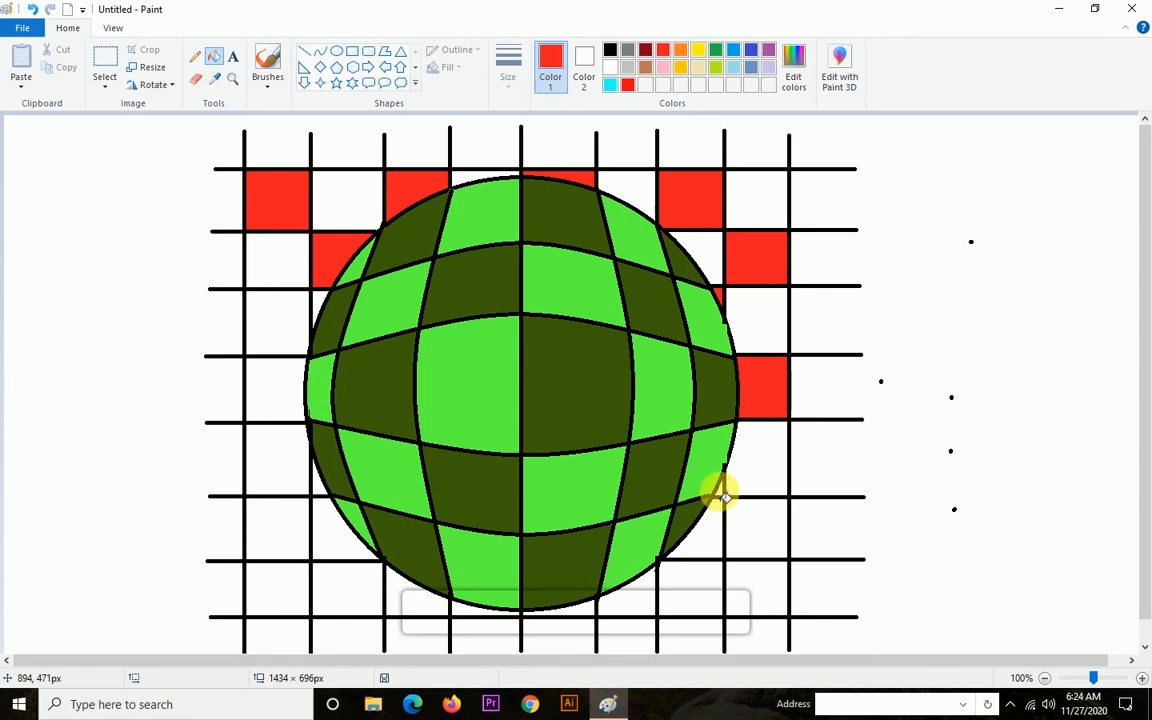
click(722, 492)
click(761, 530)
click(697, 586)
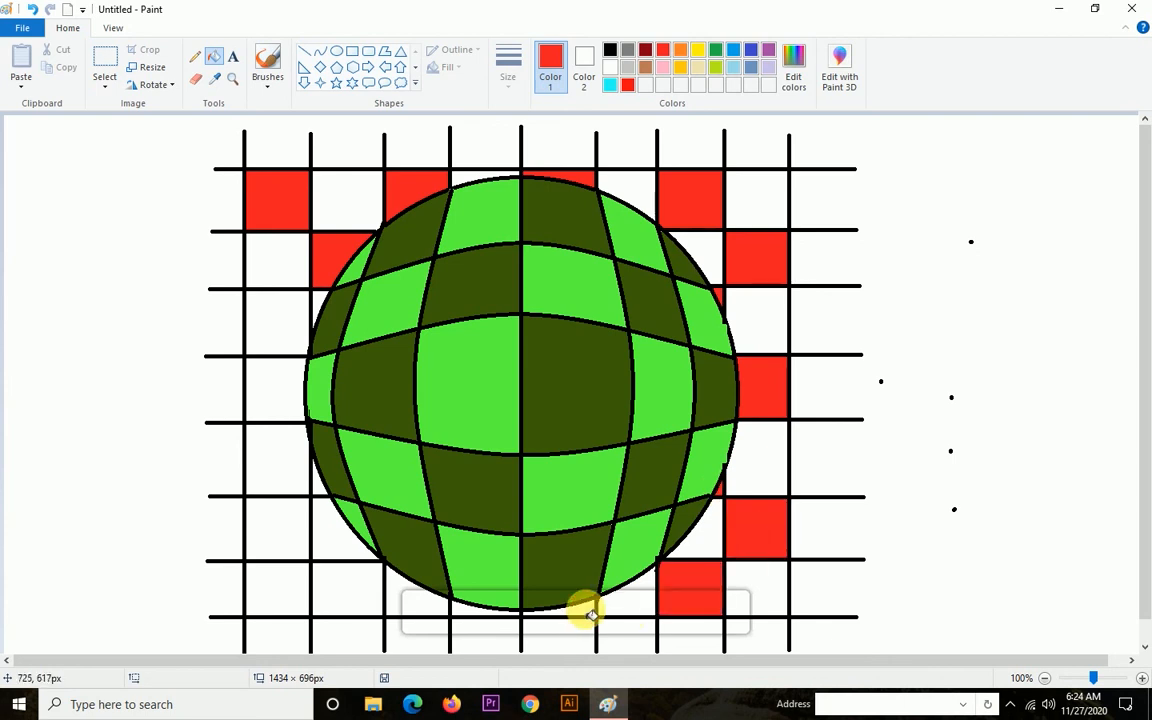
Fill alternate background cells along the grid's lower left and up the circle's left side with red
click(400, 591)
click(288, 586)
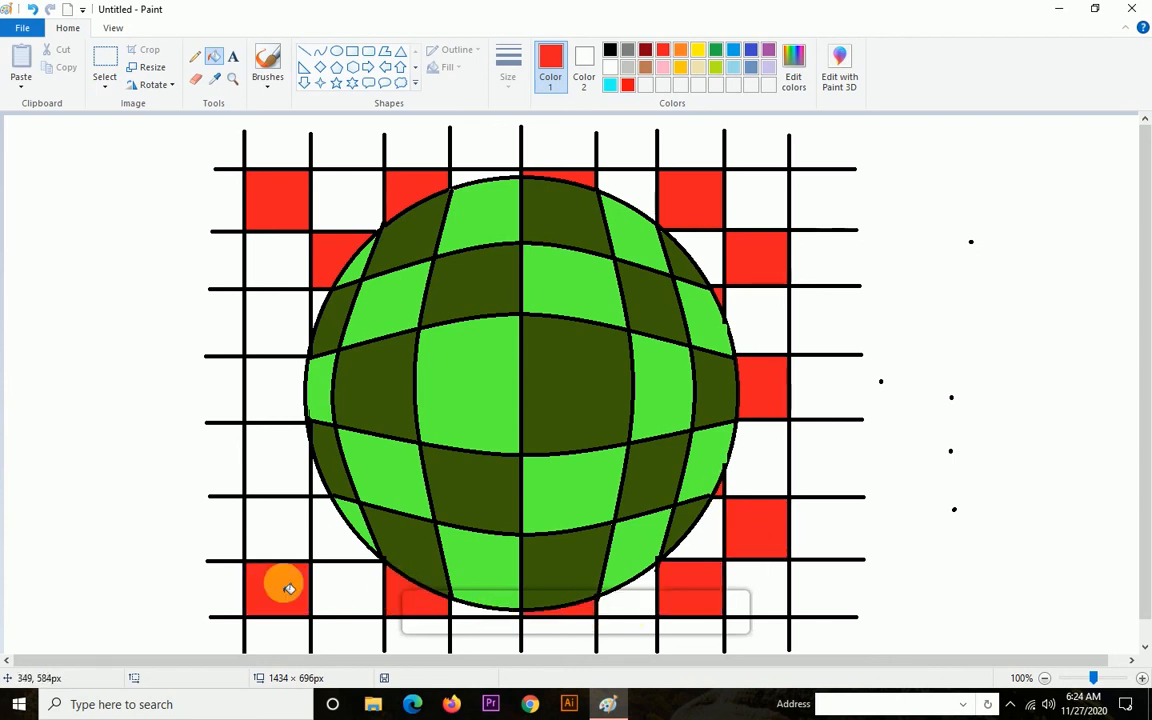
click(338, 543)
click(275, 468)
click(281, 320)
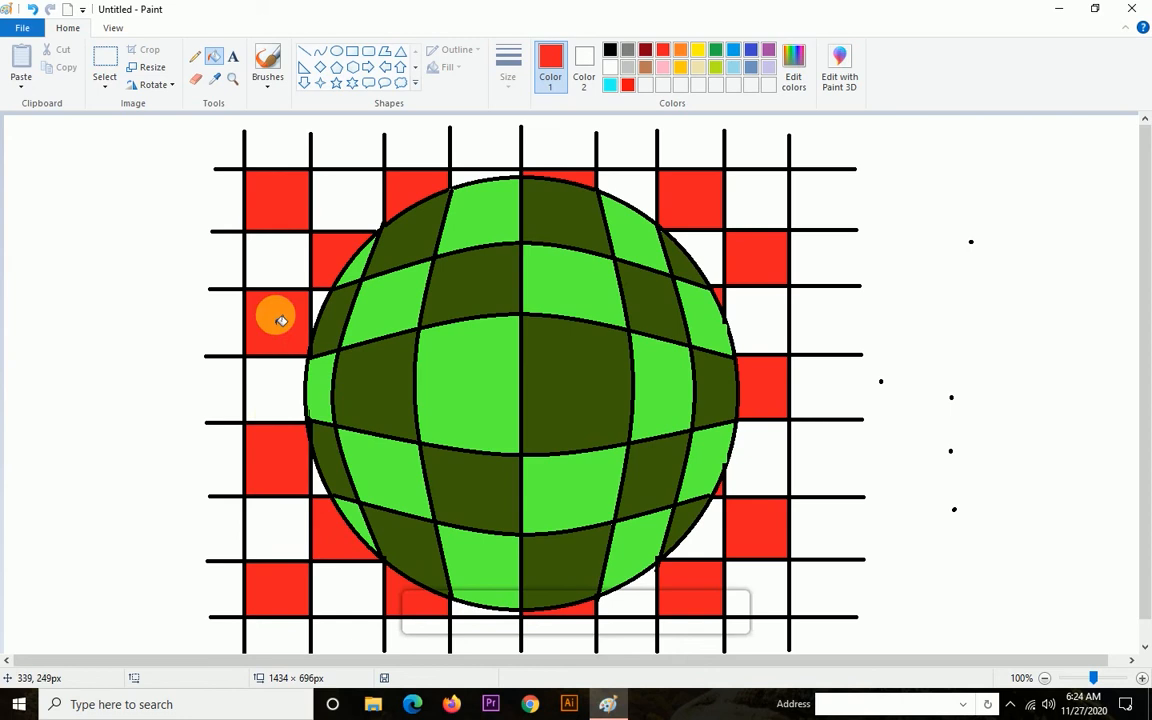
Fill the remaining white cells down the grid's left side, from mid-height to the bottom row, with cyan
click(610, 85)
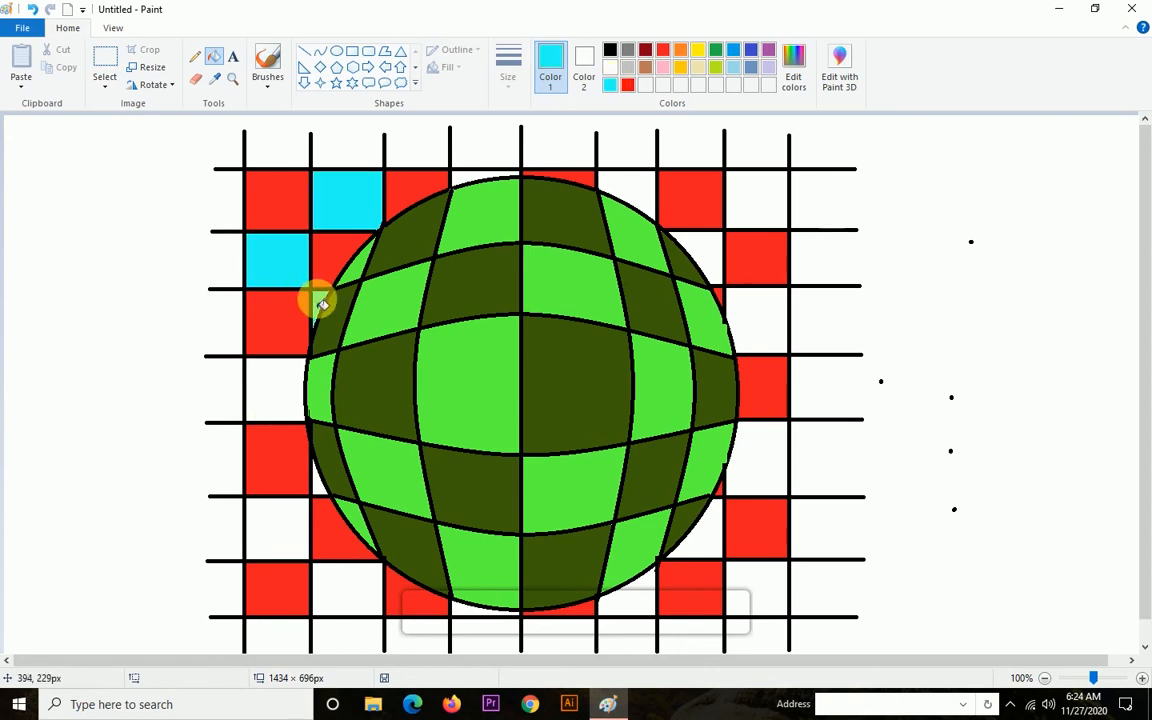
click(275, 388)
click(314, 460)
click(278, 532)
click(350, 595)
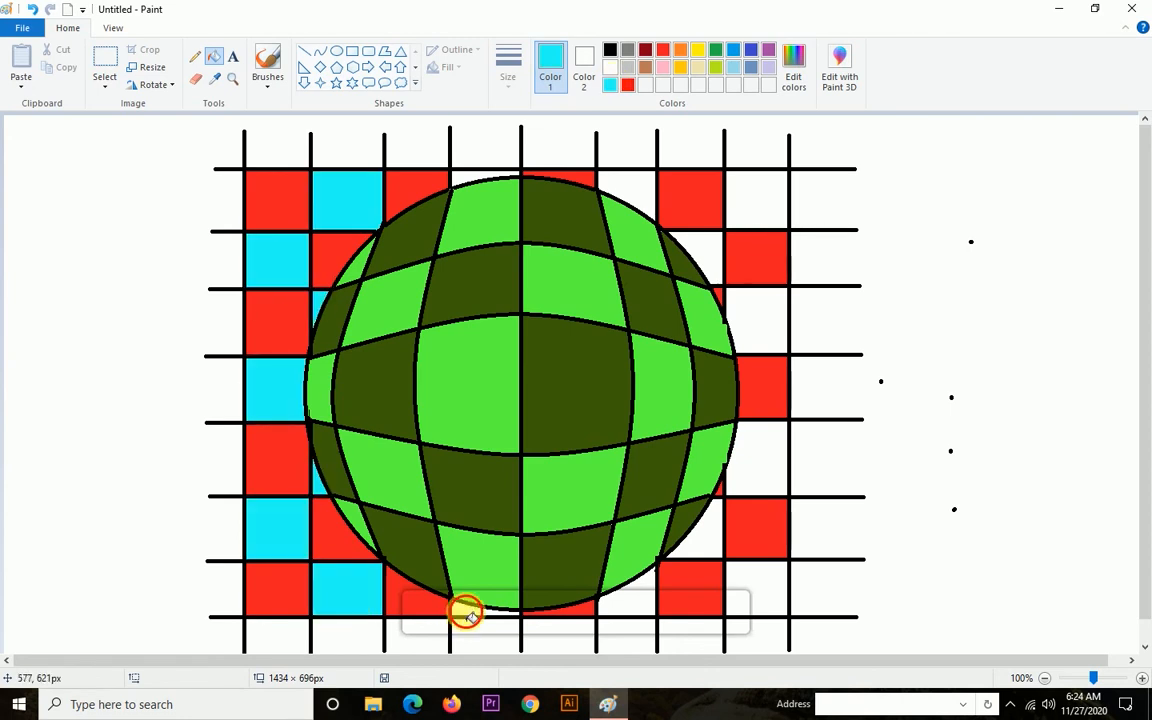
Fill the remaining white cells along the circle's bottom edge and up the grid's right side with cyan
click(466, 612)
click(642, 599)
click(711, 538)
click(774, 462)
click(772, 329)
Fill the remaining white cells above and to the upper right of the circle with cyan
click(697, 250)
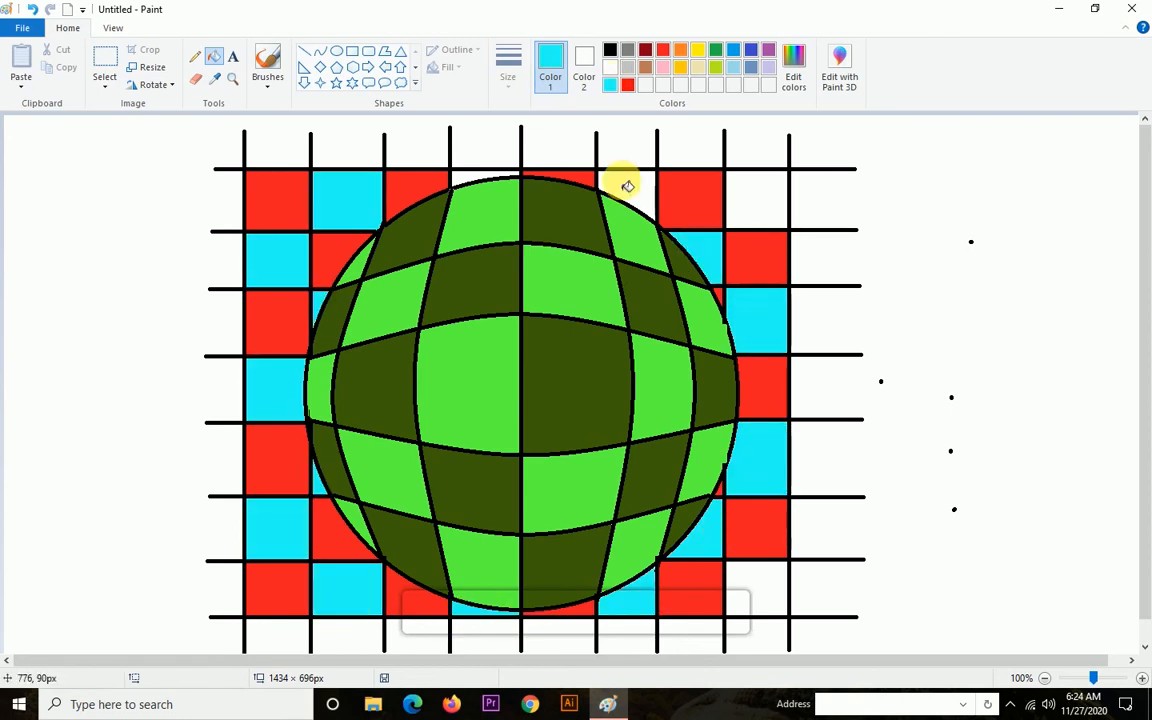
click(627, 187)
click(460, 178)
click(770, 197)
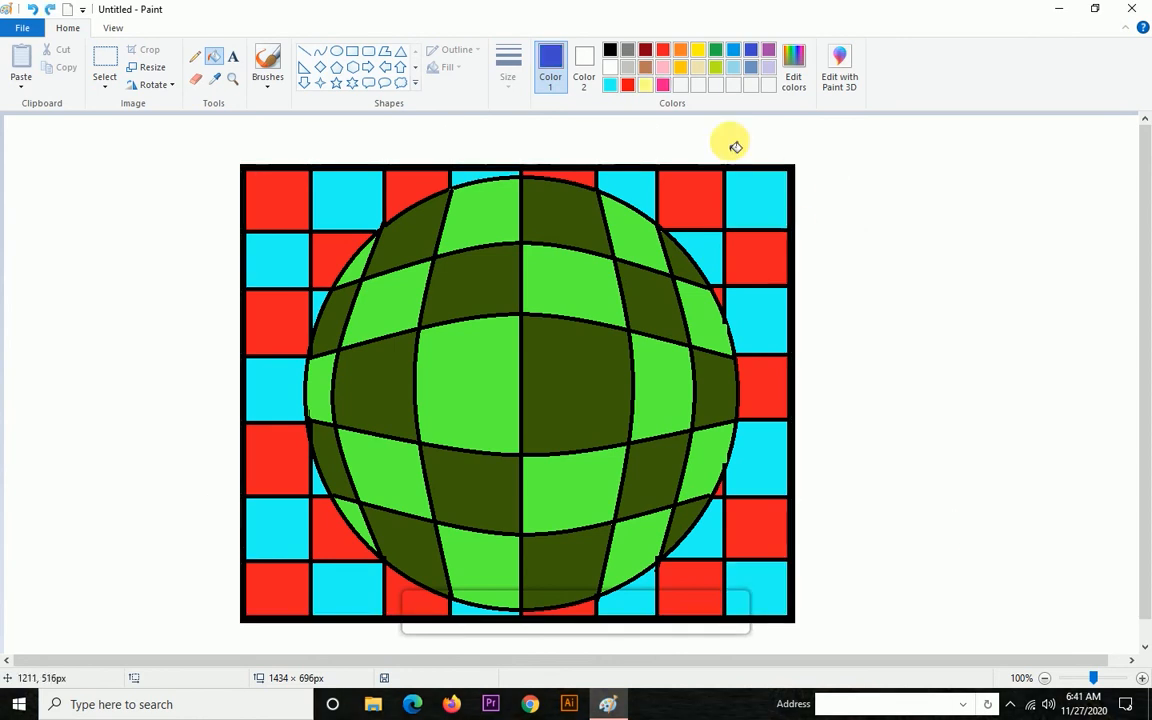
Fill the white canvas area around the framed grid with pink
key(alt)
click(666, 86)
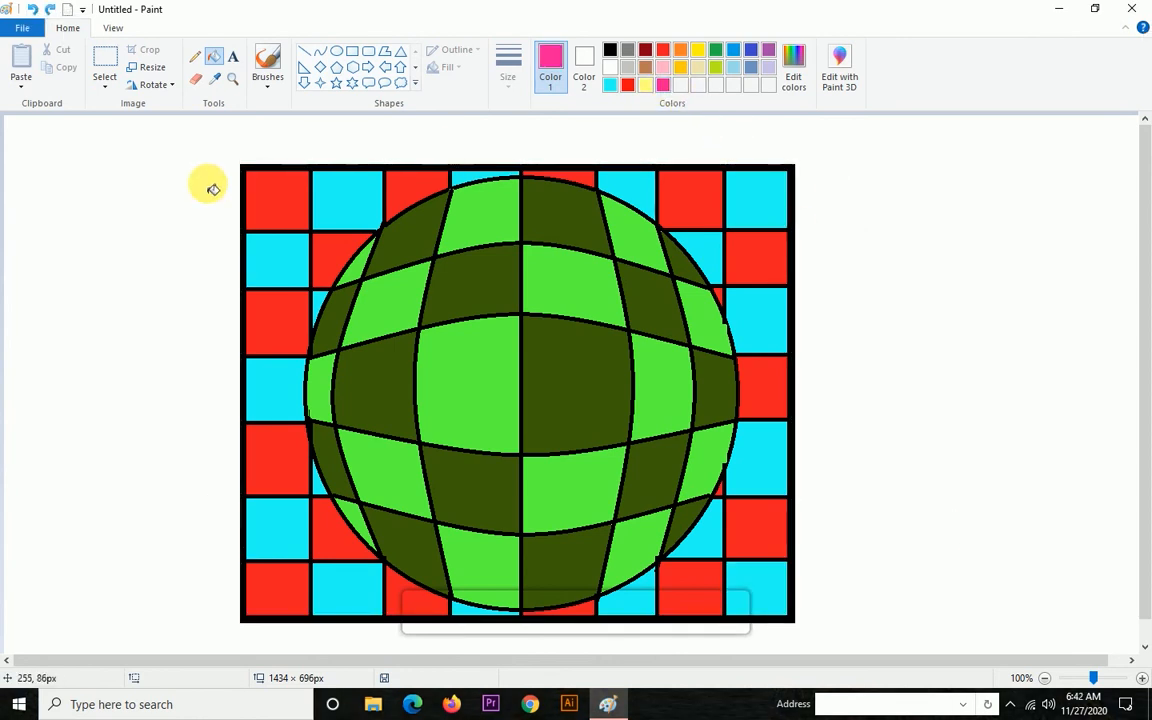
click(211, 185)
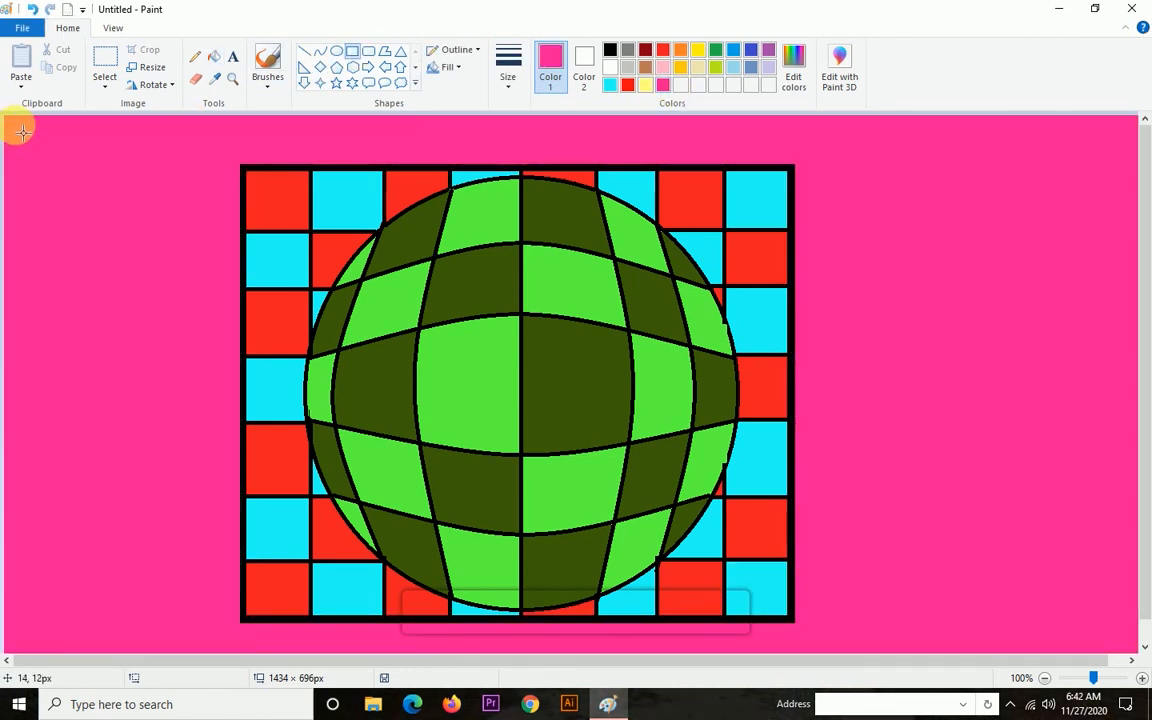
Draw a black rectangular border about 1389 × 667 px just inside the canvas edges
drag(17, 128, 1128, 635)
click(611, 51)
click(611, 52)
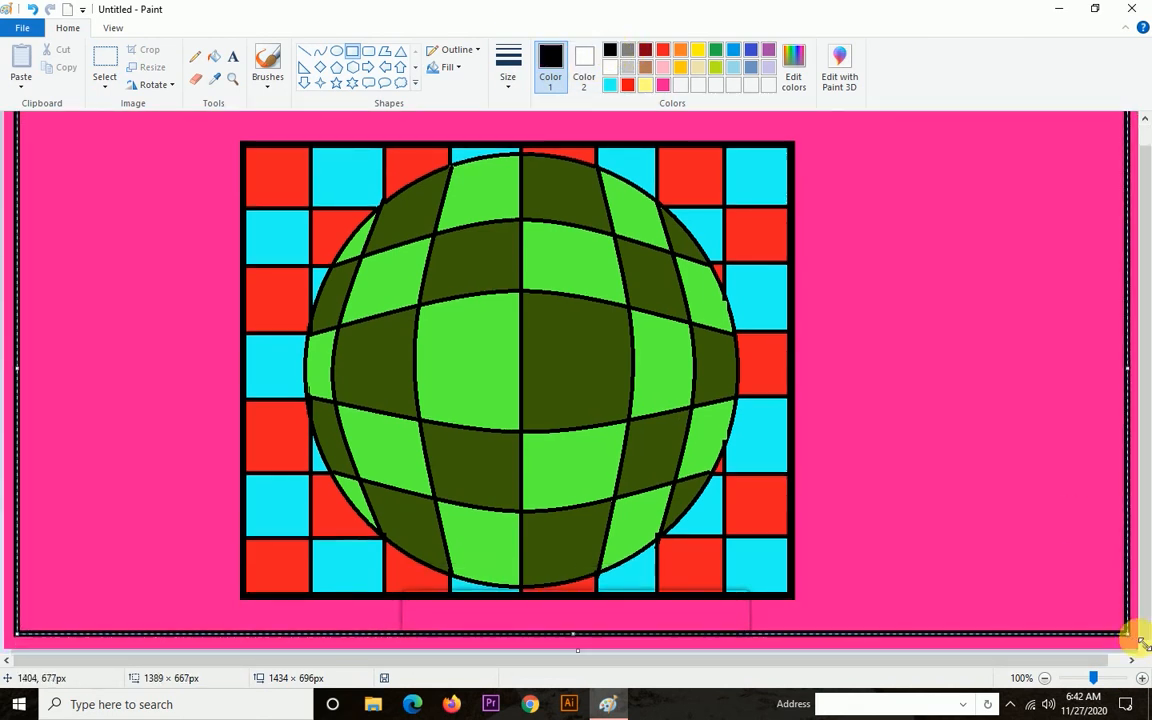
Draw a second black rectangle about 1305 px wide inside the outer border and adjust its left and top edges to even the gap
scroll(945, 201, up, 1)
drag(36, 139, 1096, 612)
drag(37, 364, 58, 368)
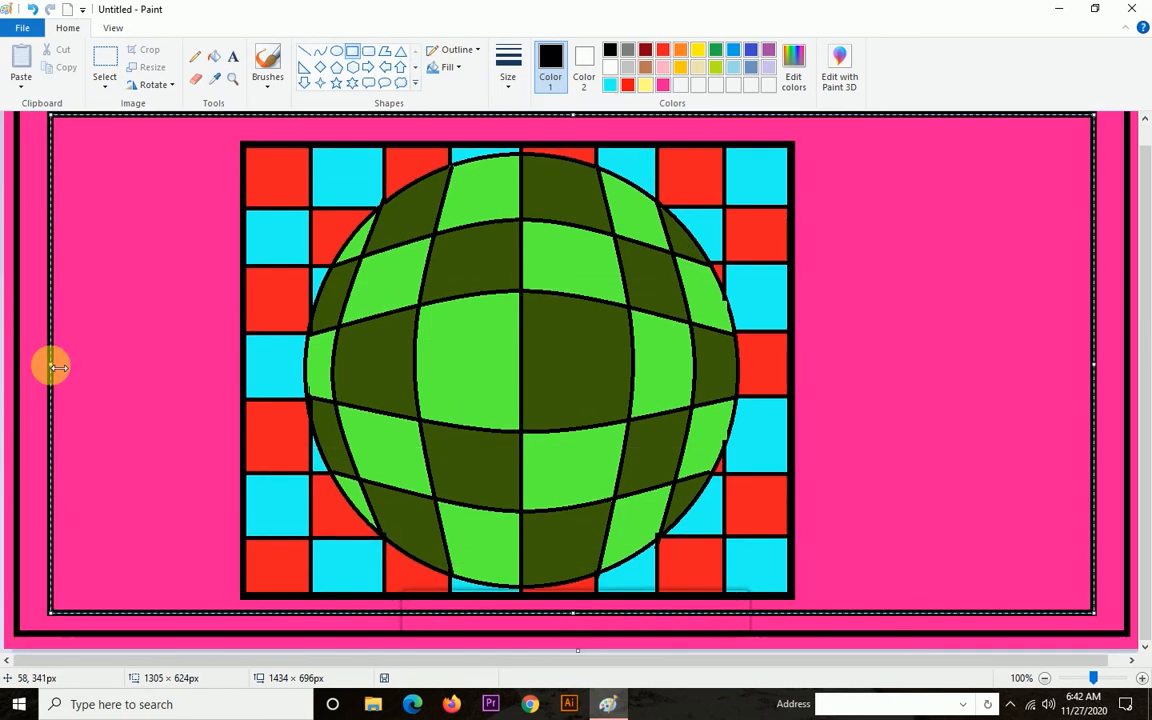
scroll(589, 112, up, 1)
drag(577, 138, 578, 149)
click(951, 122)
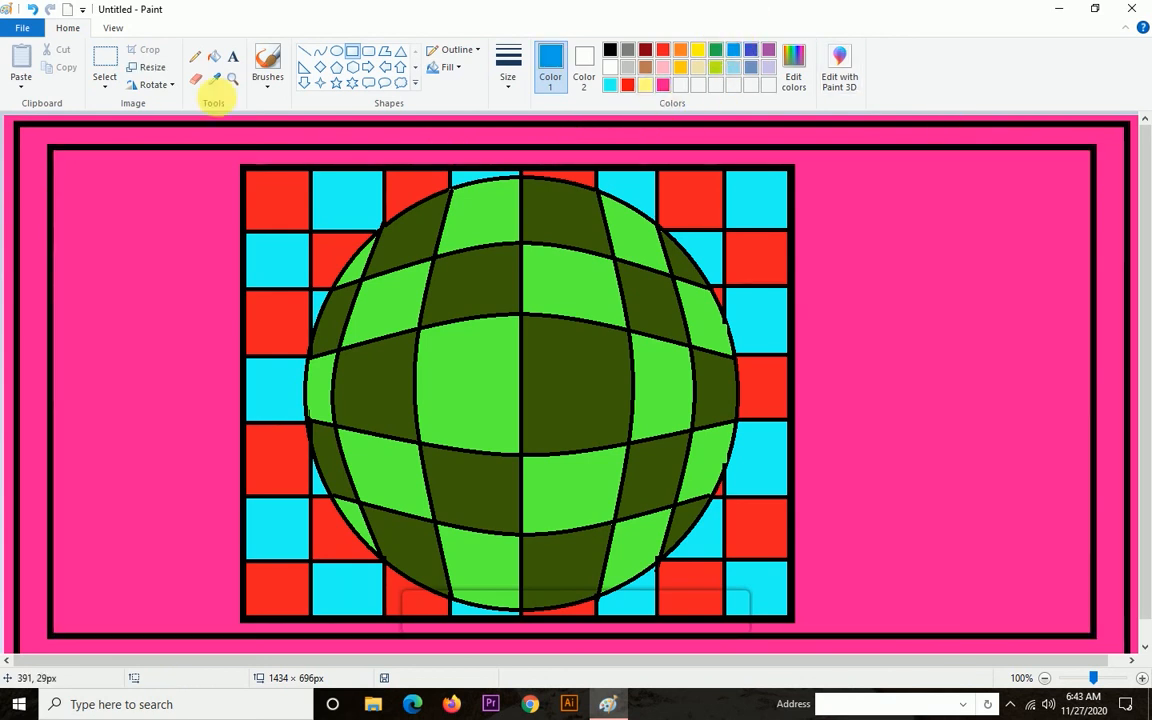
Fill the band between the two rectangular borders with blue
click(214, 57)
click(47, 143)
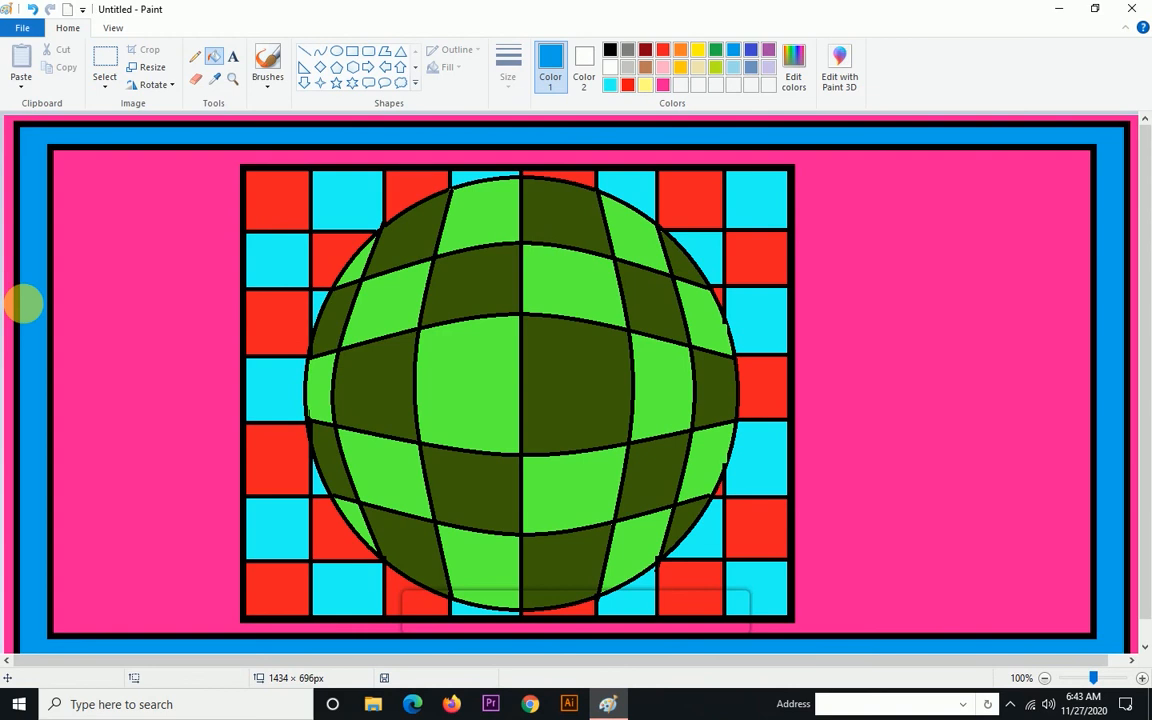
Add the text "Foot" and "Ball" on two lines to the right of the ball in maroon 72-point Segoe UI Symbol, and shift it down slightly
click(233, 57)
drag(840, 201, 1135, 632)
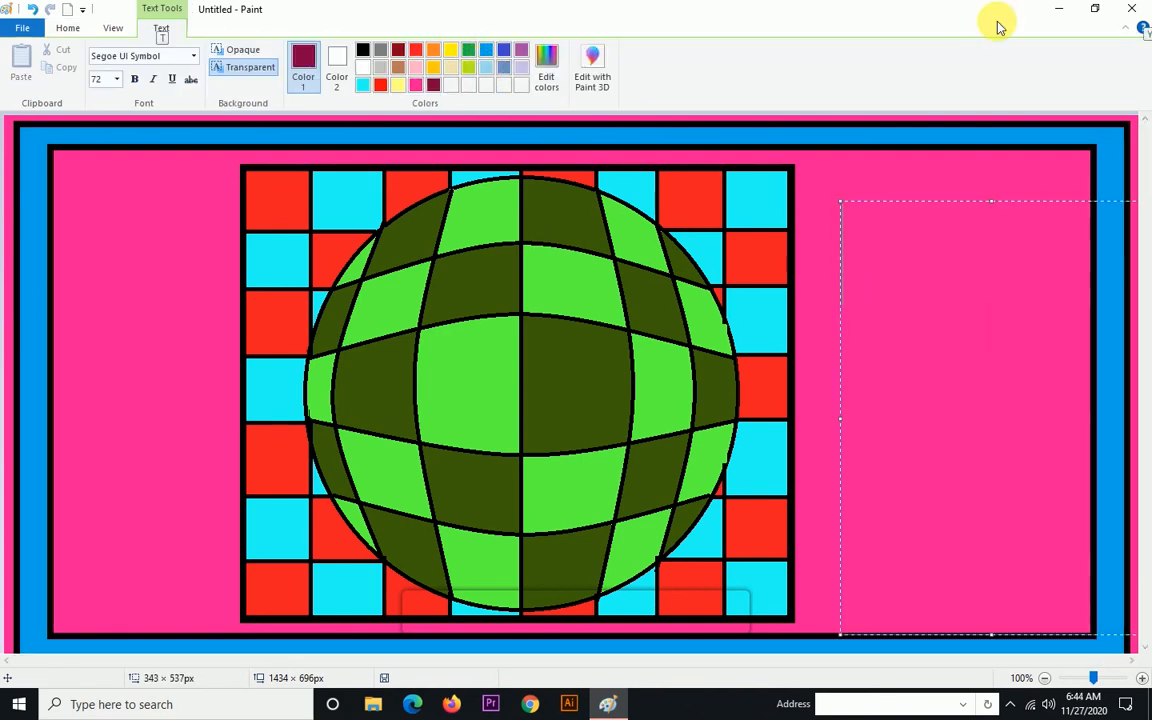
text(Foot)
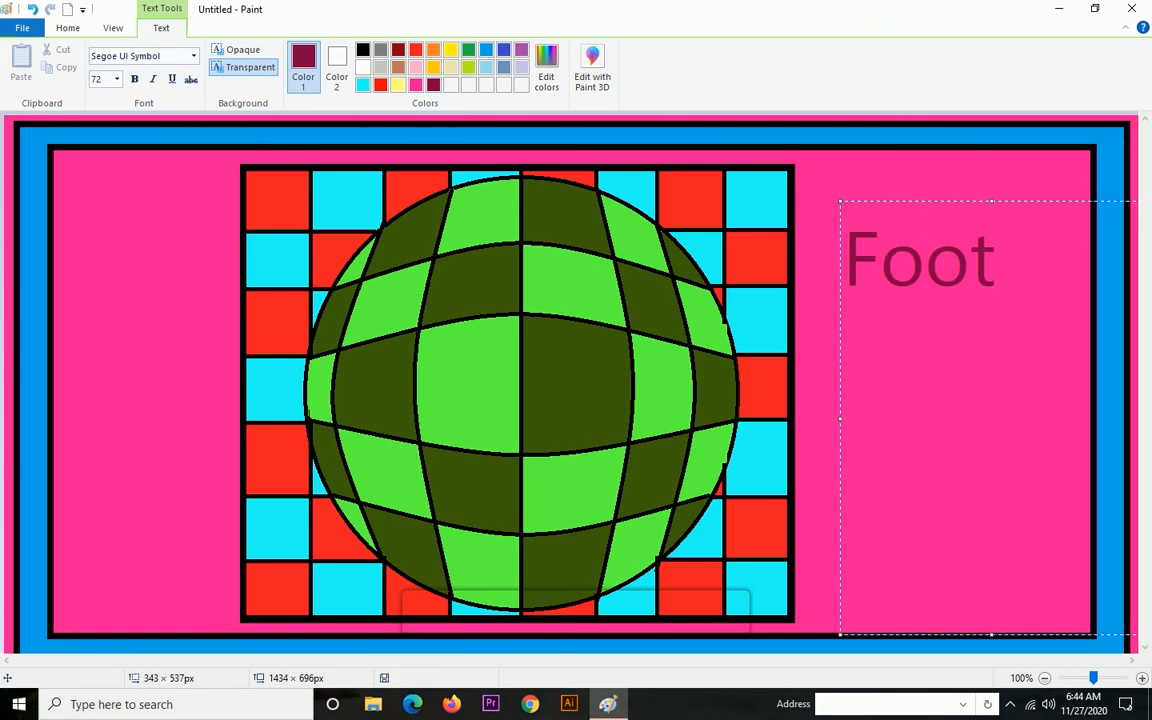
key(Return)
text(Ball)
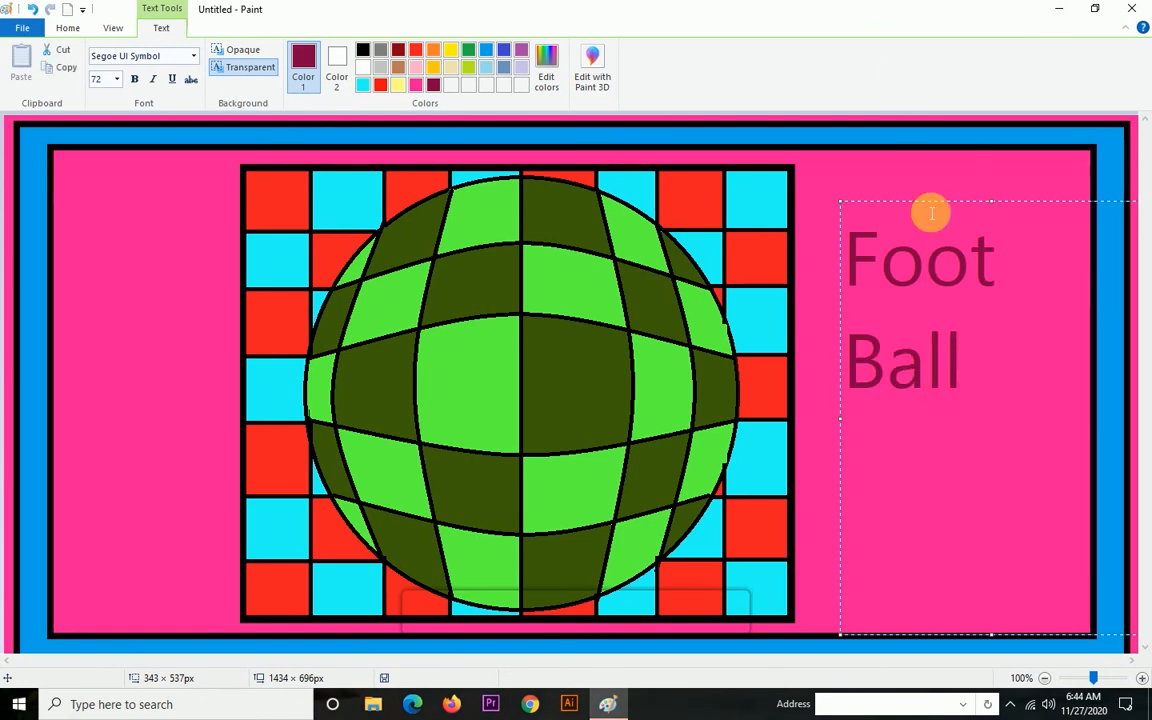
drag(938, 223, 1025, 328)
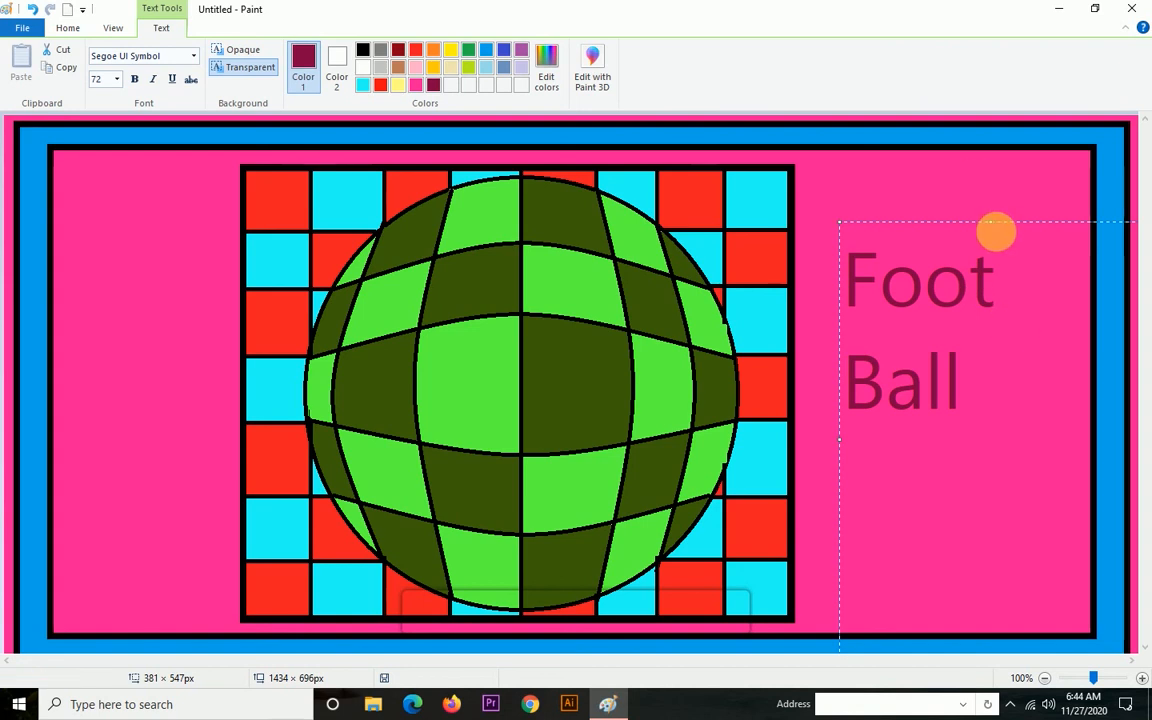